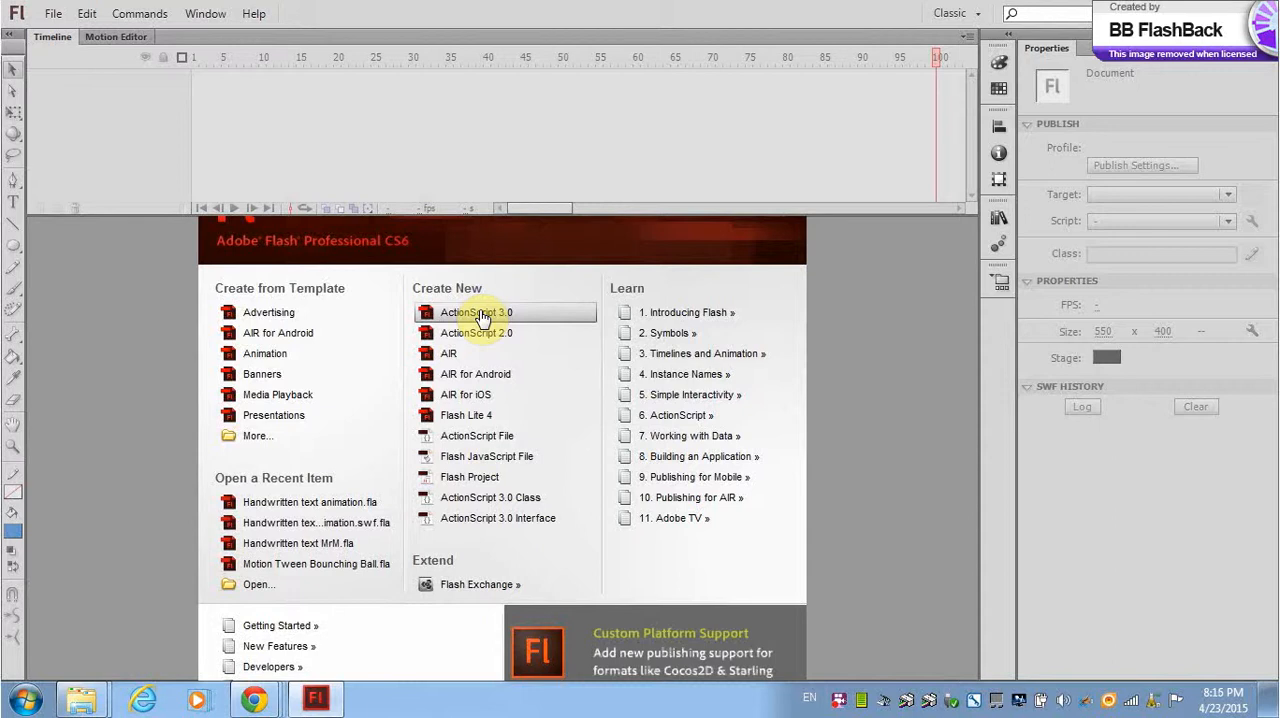
Create an ActionScript 3.0 document and draw a blue circle about 90 px wide near the stage's upper-left corner.
left_click(479, 314)
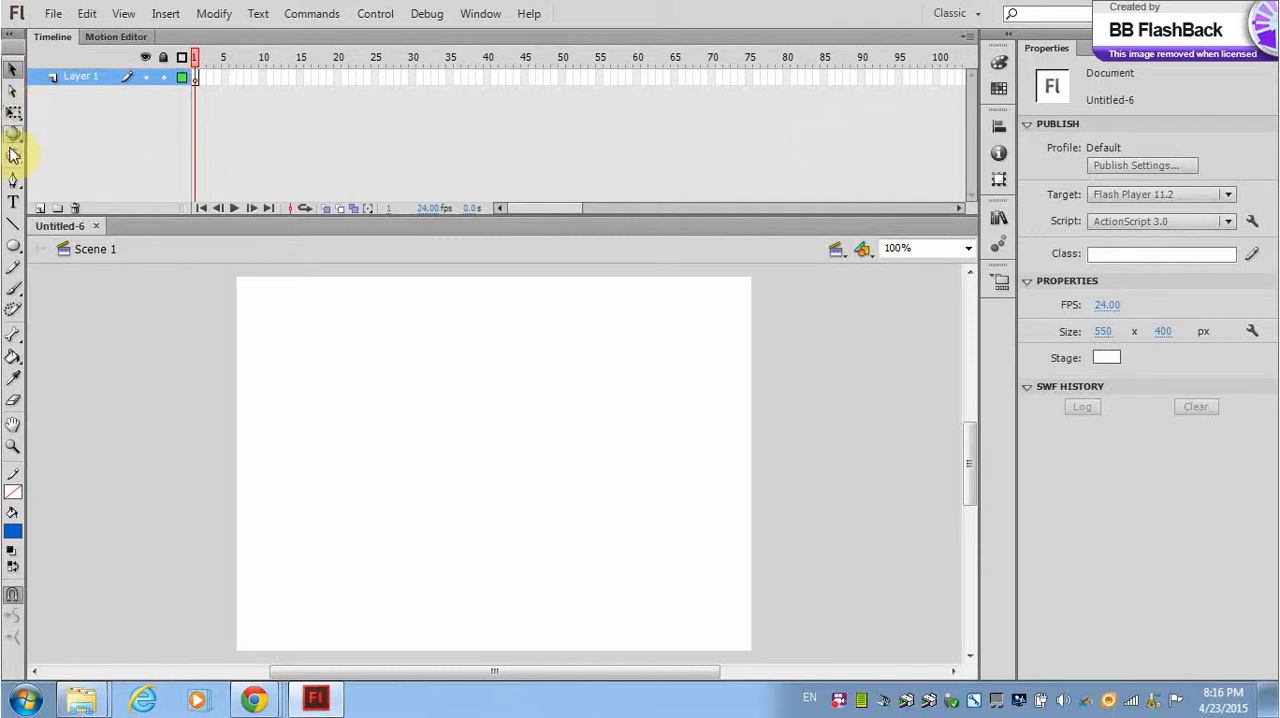
left_click(16, 246)
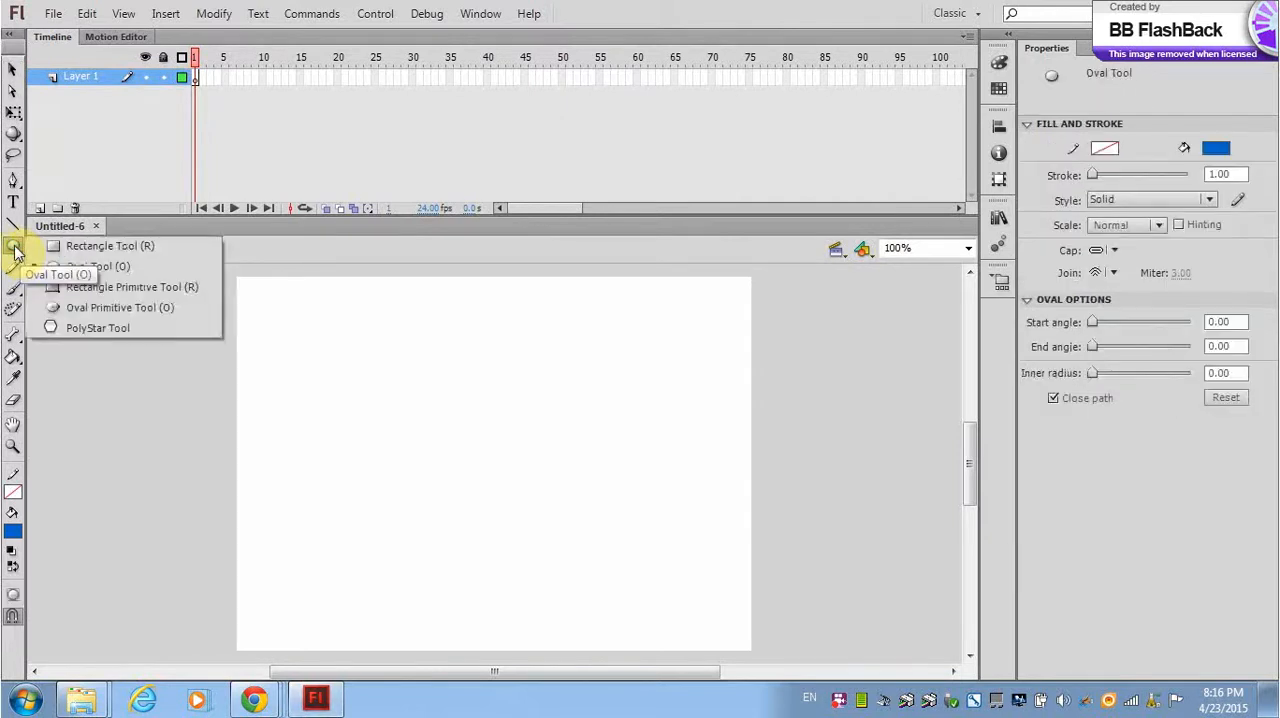
left_click(88, 267)
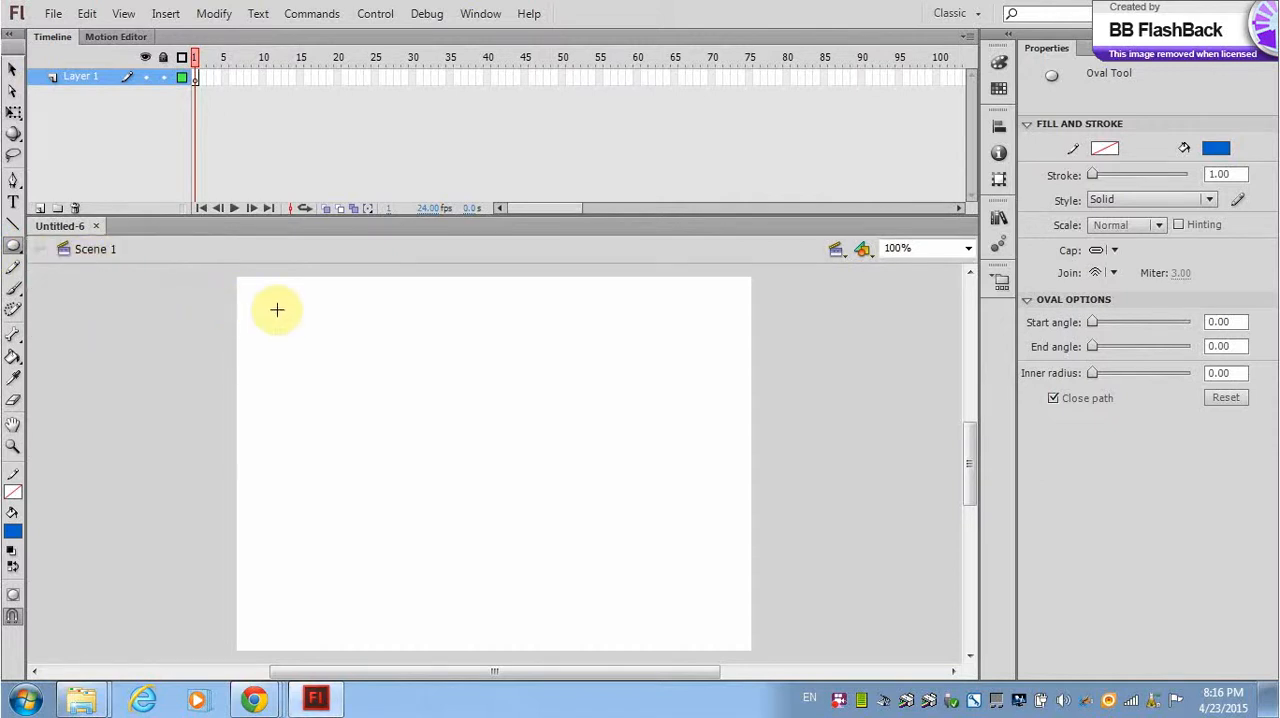
left_click_drag(276, 310, 365, 385)
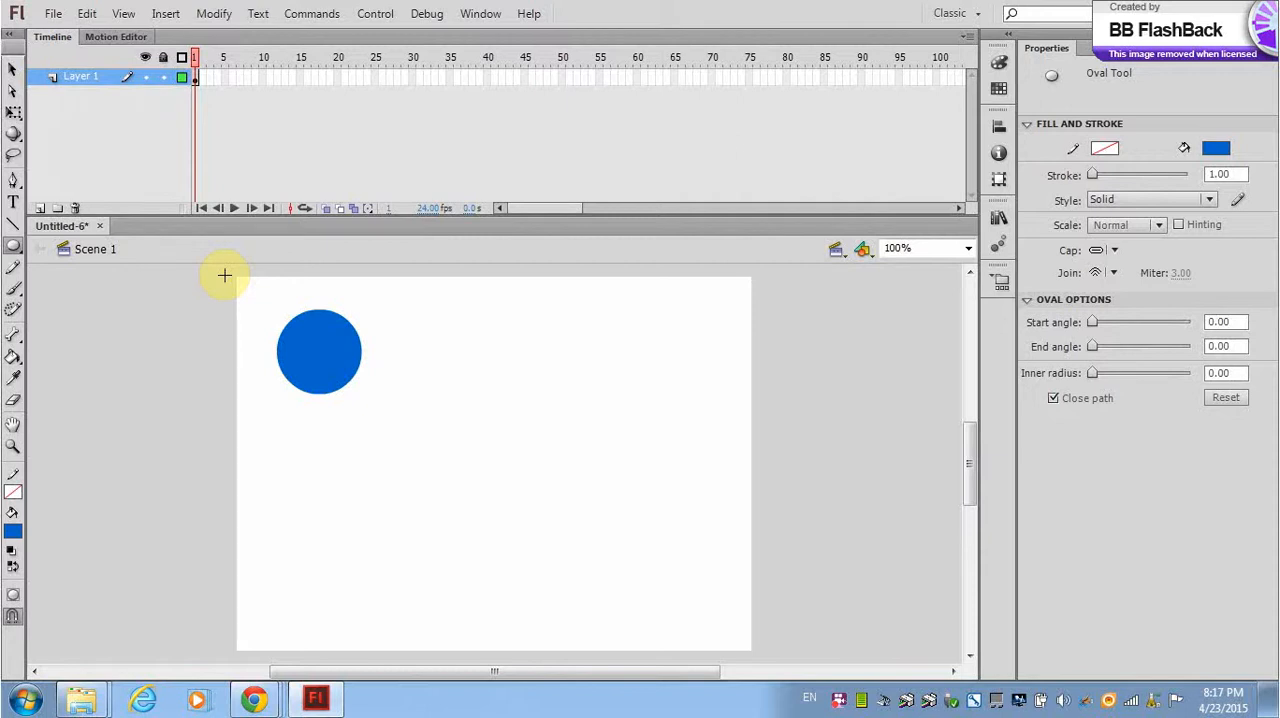
Convert the blue circle into a Graphic symbol named Blueball.
left_click(13, 70)
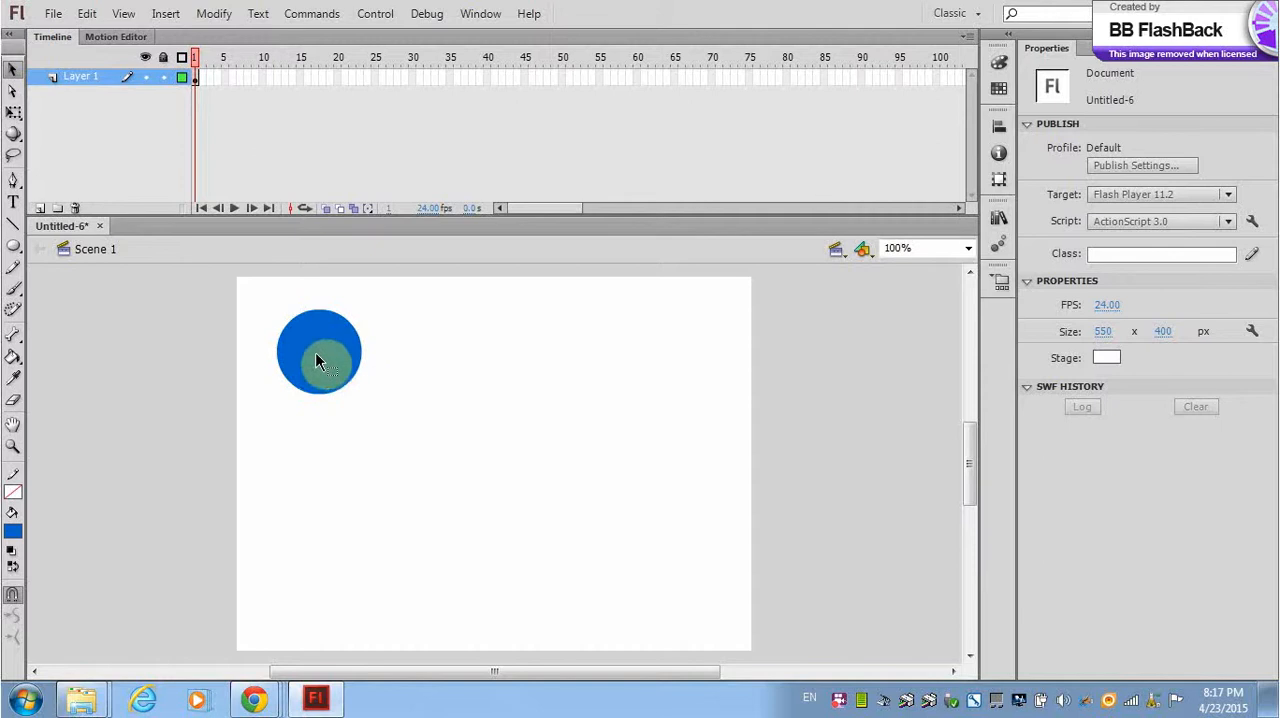
left_click_drag(368, 401, 264, 295)
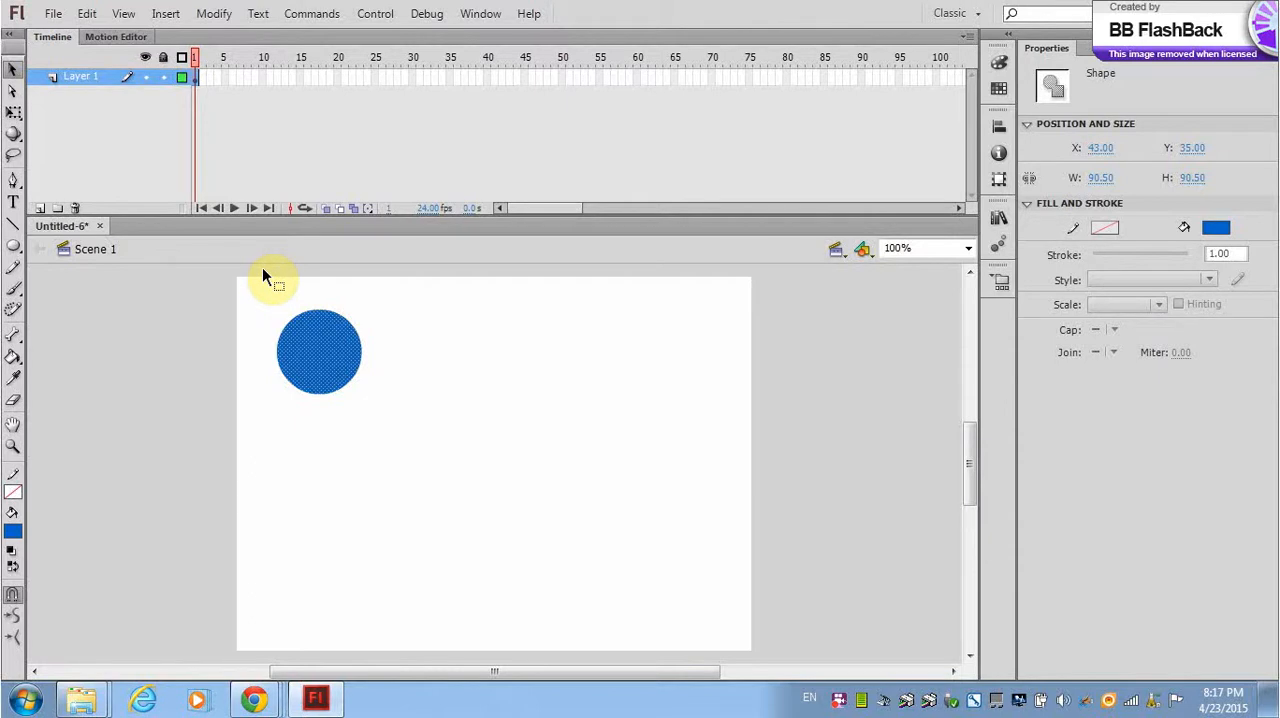
left_click(212, 15)
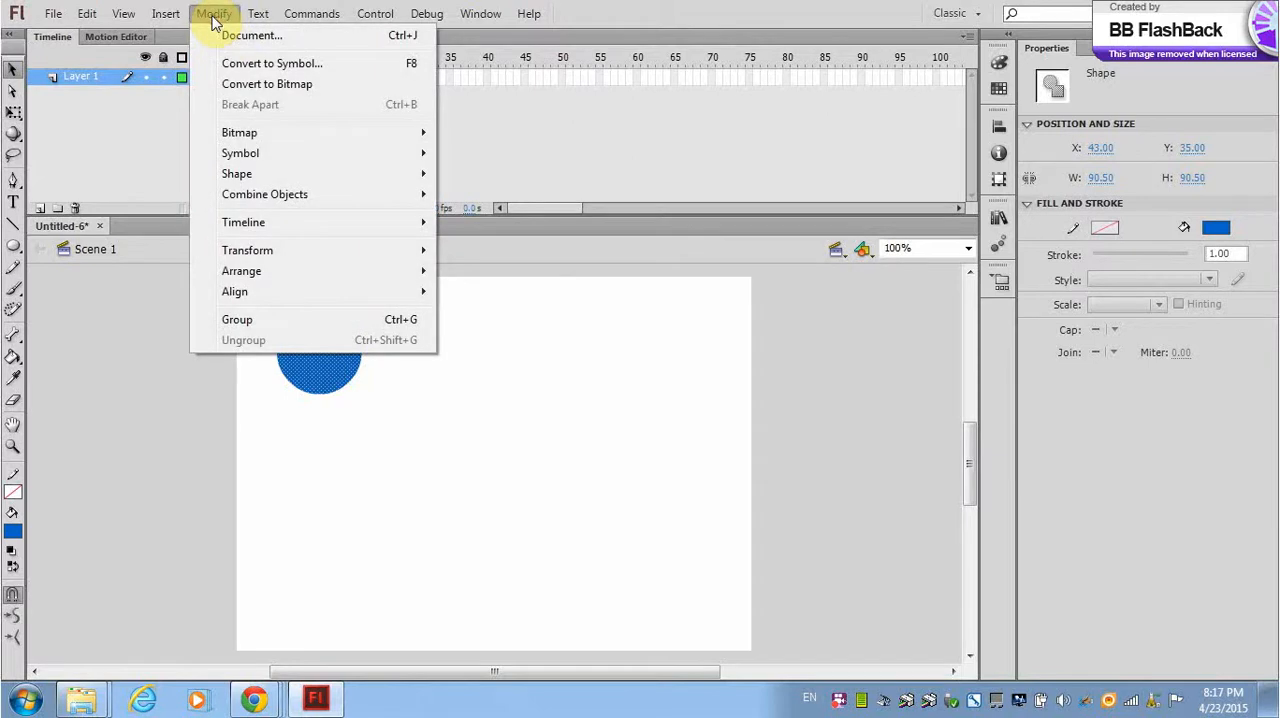
left_click(240, 64)
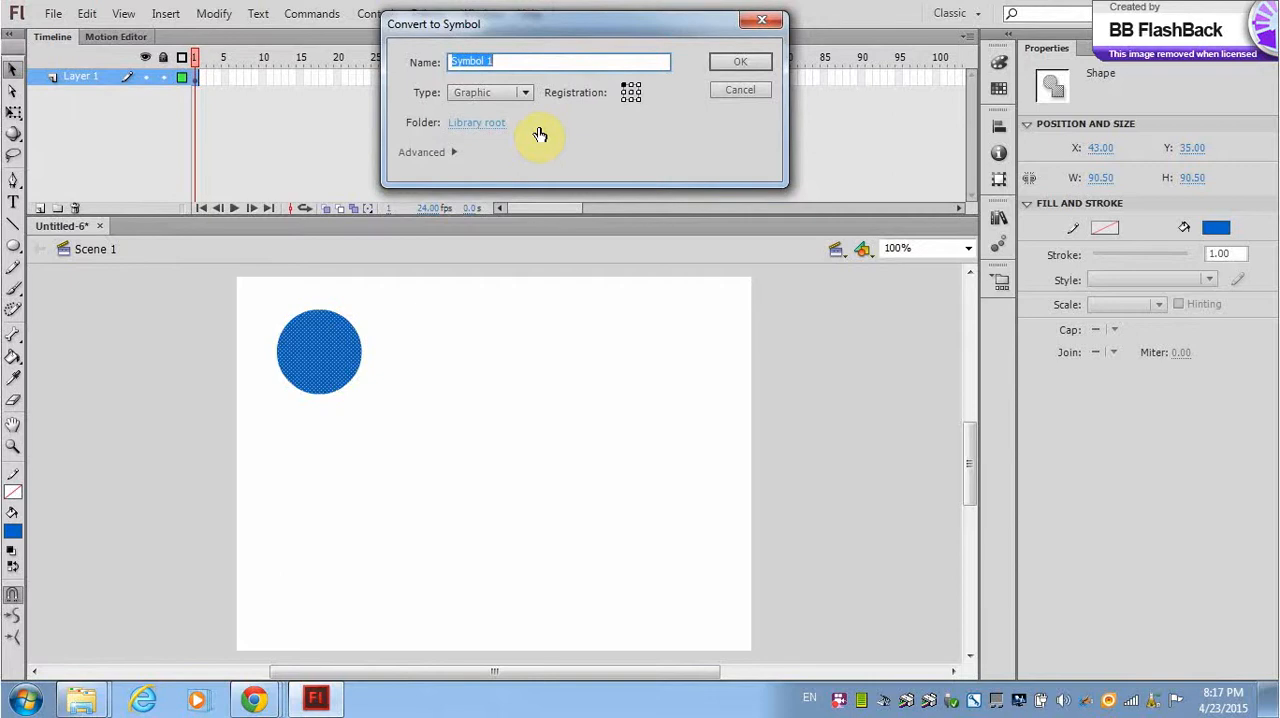
type("BlueBall")
left_click(527, 98)
left_click(527, 98)
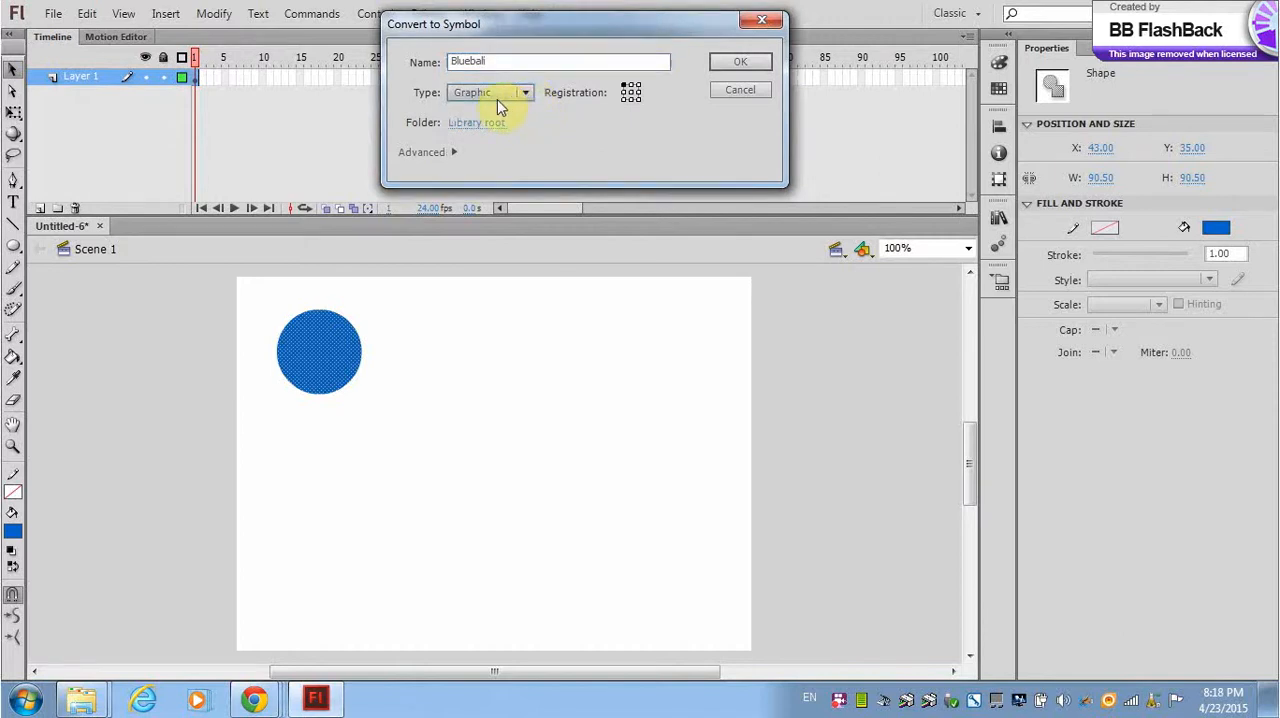
left_click(742, 63)
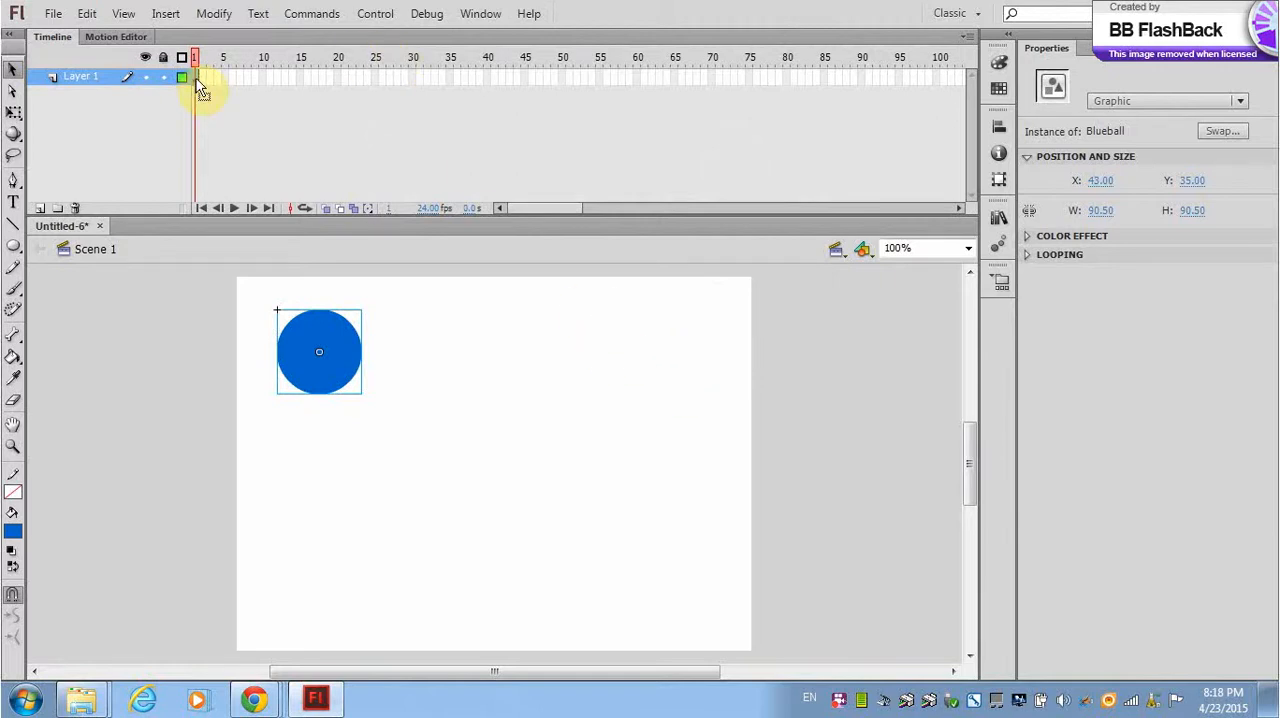
Extend Layer 1 to frame 100 and create a motion tween across its frames.
left_click(937, 77)
right_click(937, 77)
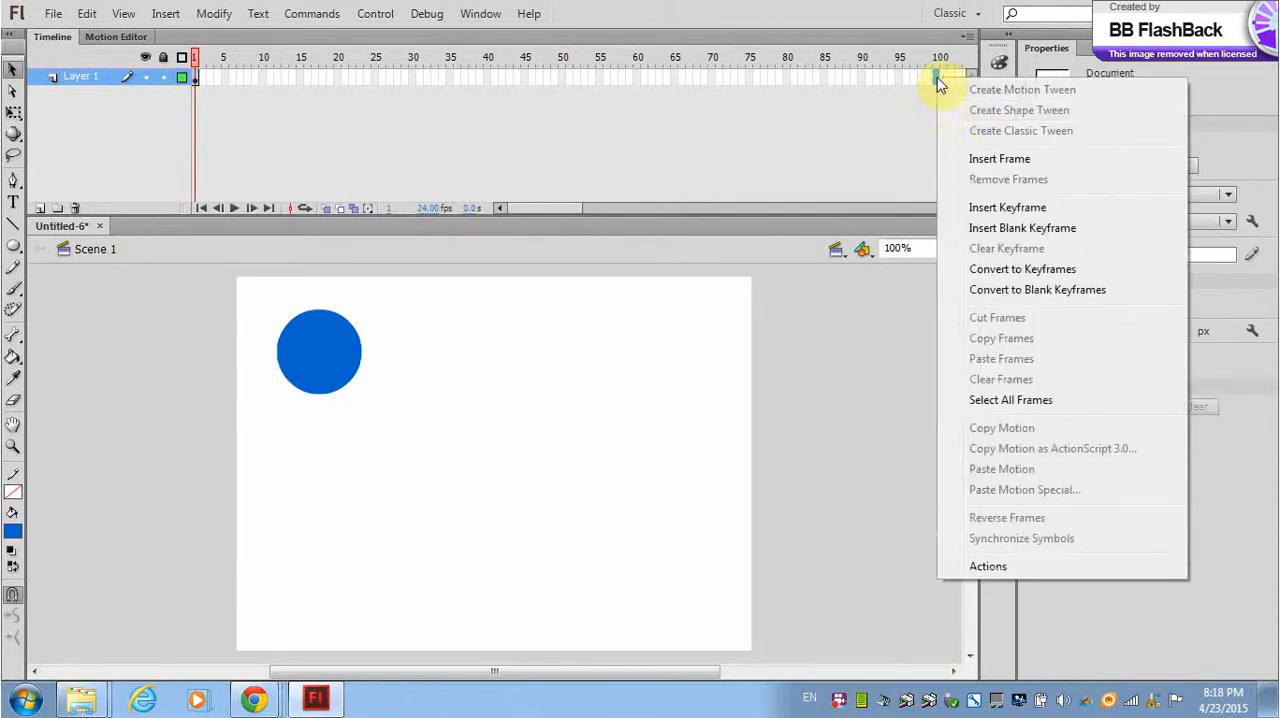
left_click(981, 161)
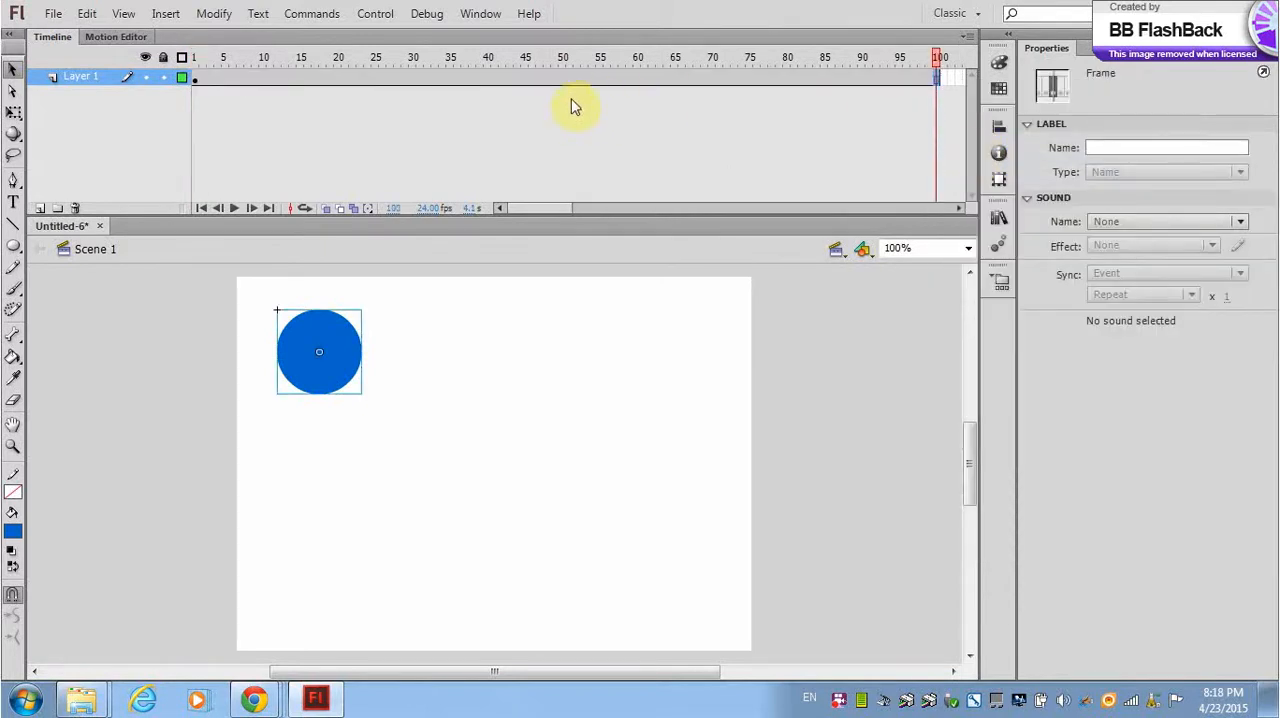
right_click(497, 80)
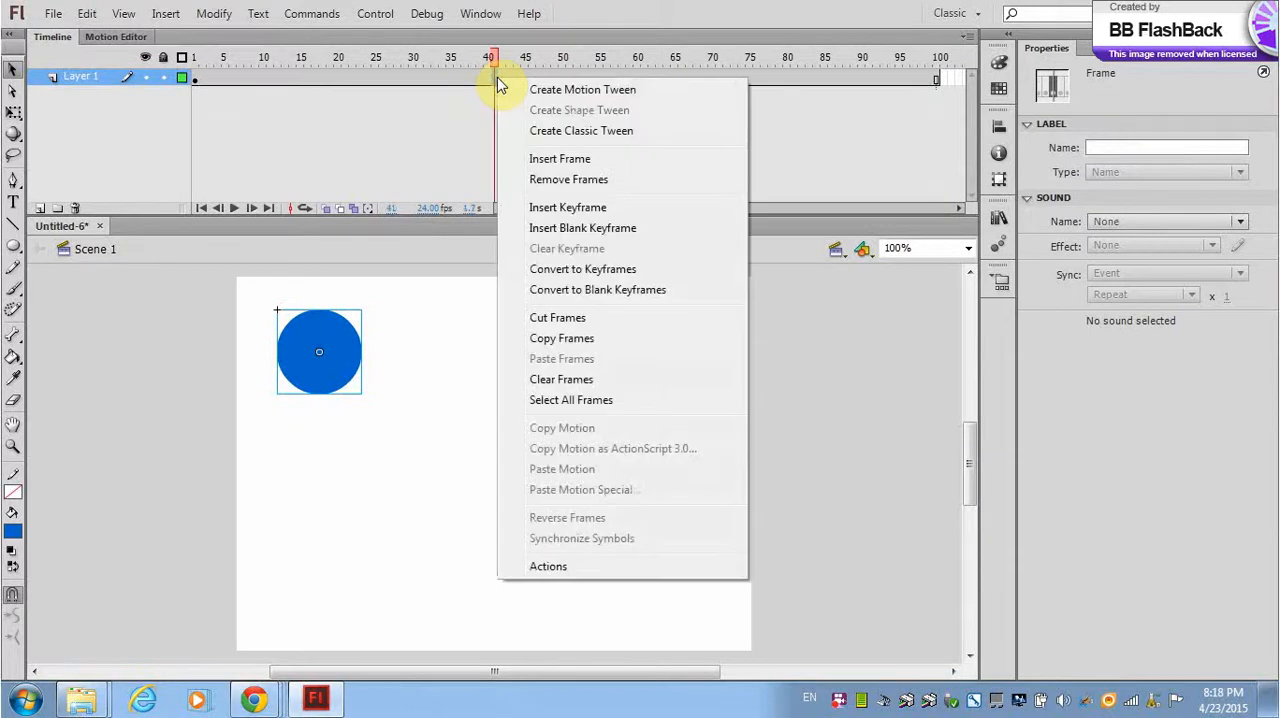
left_click(569, 91)
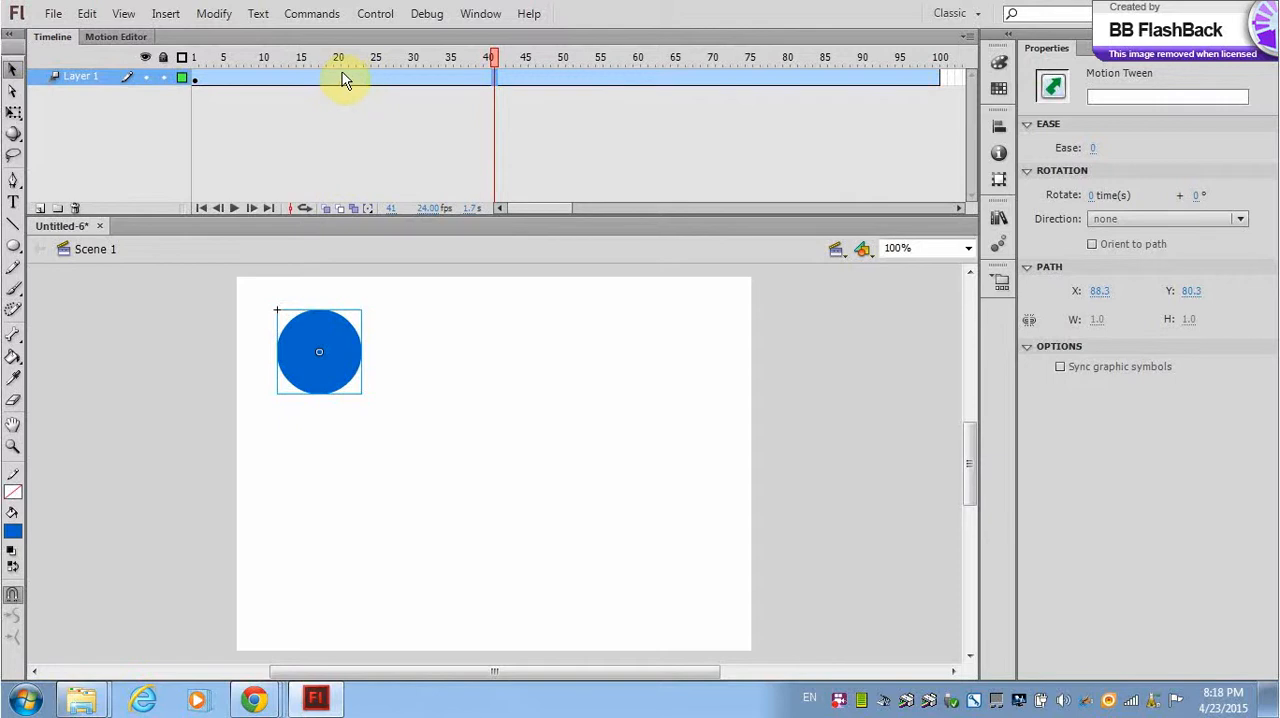
Move the ball down to the stage's bottom edge at frame 30 and up to about X 204, Y 112 at frame 50.
left_click(413, 74)
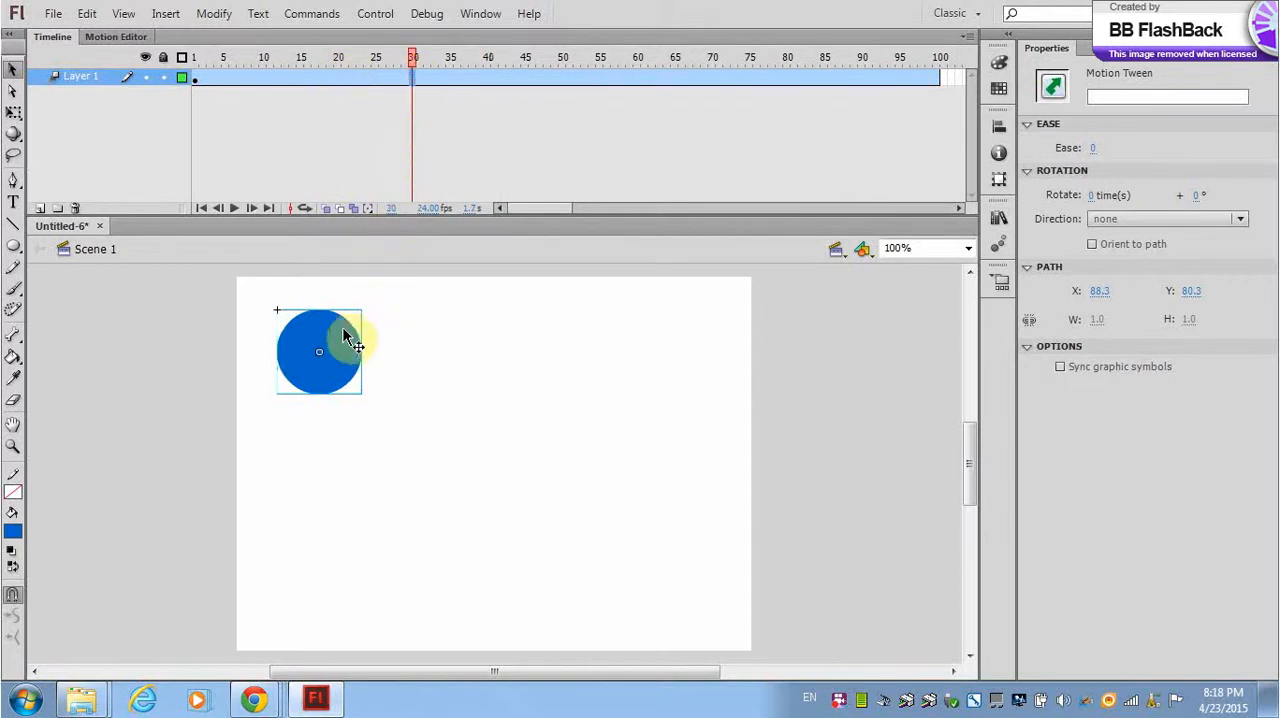
left_click_drag(338, 348, 415, 610)
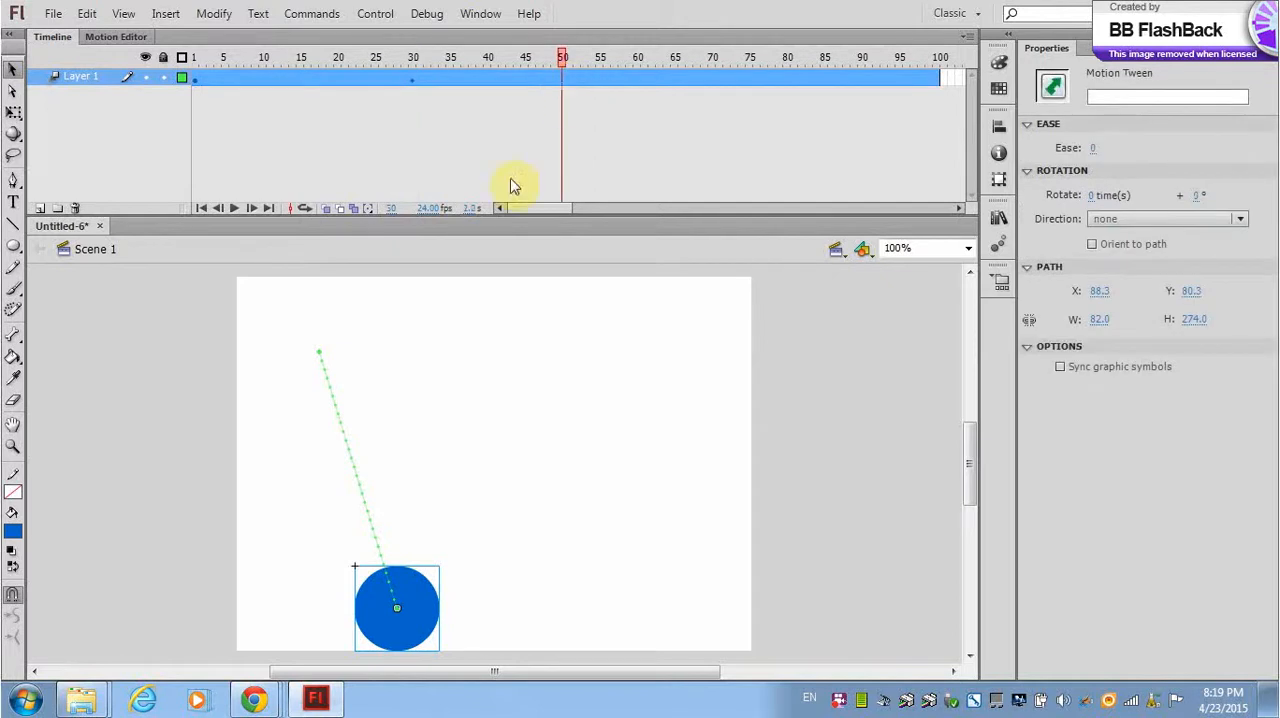
left_click(409, 582)
left_click_drag(409, 580, 482, 395)
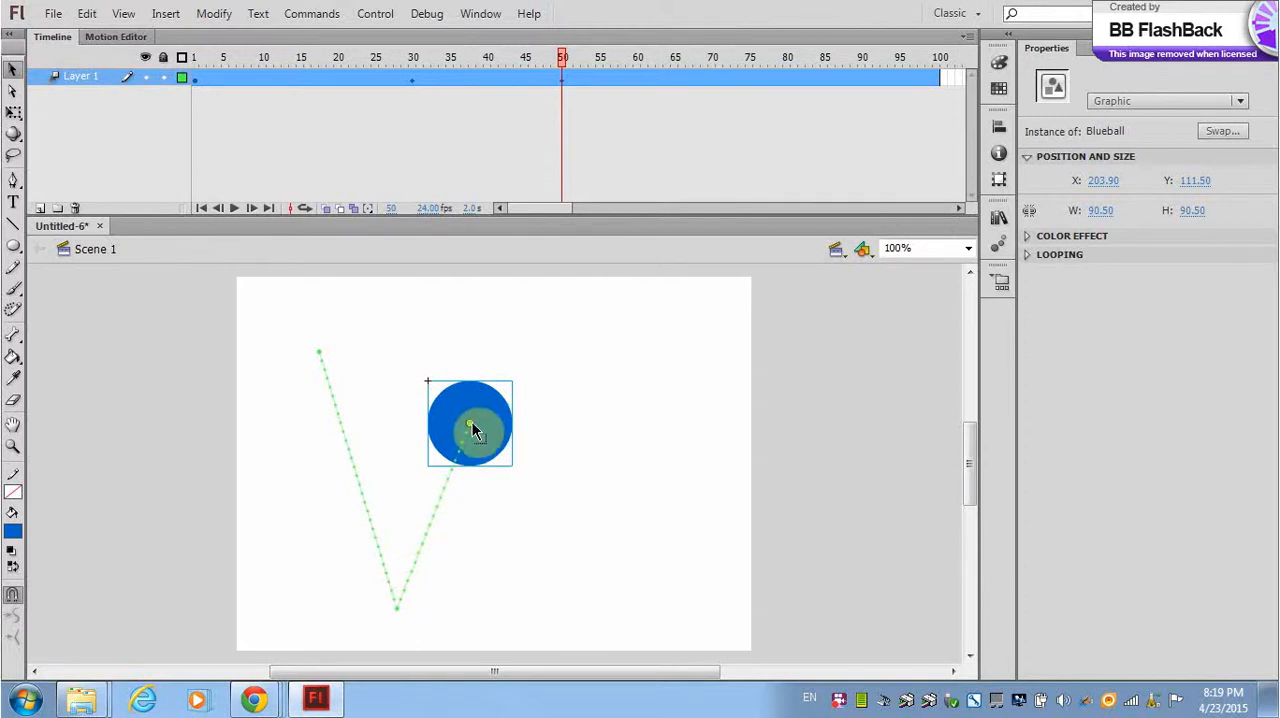
Move the ball to the stage's bottom edge at about X 298 at frame 65 and up to about X 374, Y 192 at frame 79.
left_click(677, 80)
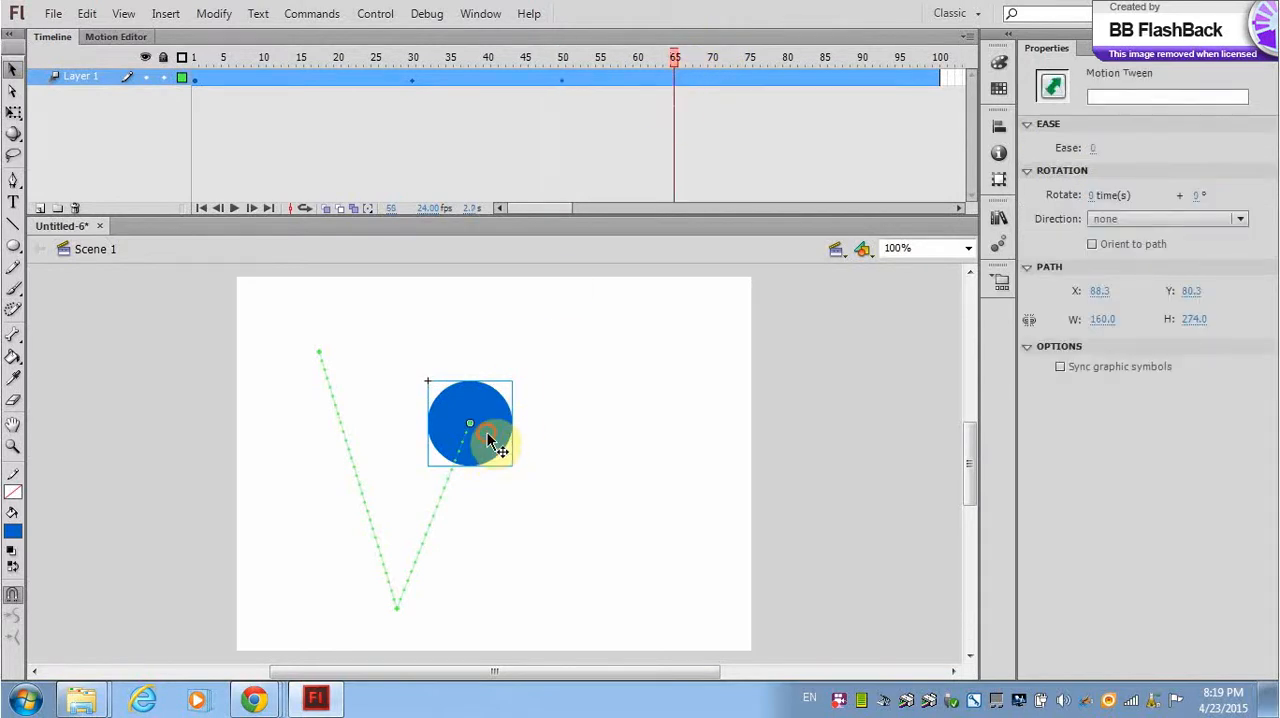
left_click_drag(492, 445, 580, 616)
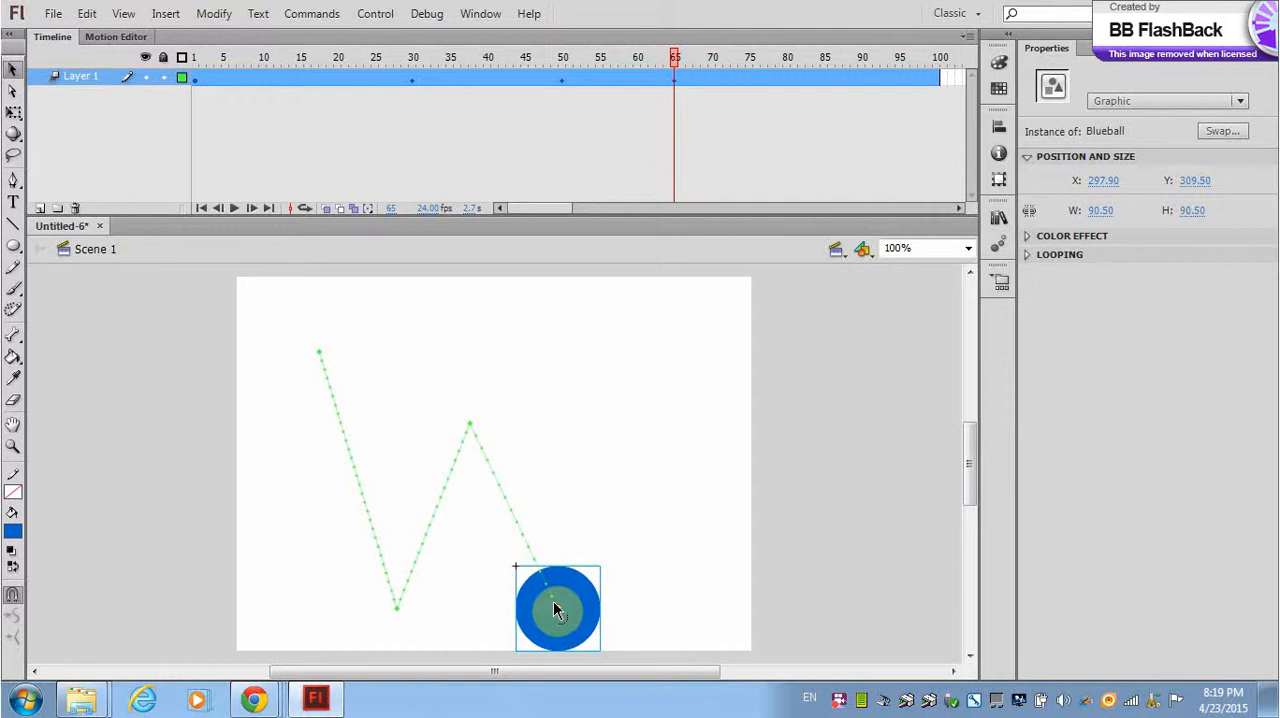
left_click(783, 80)
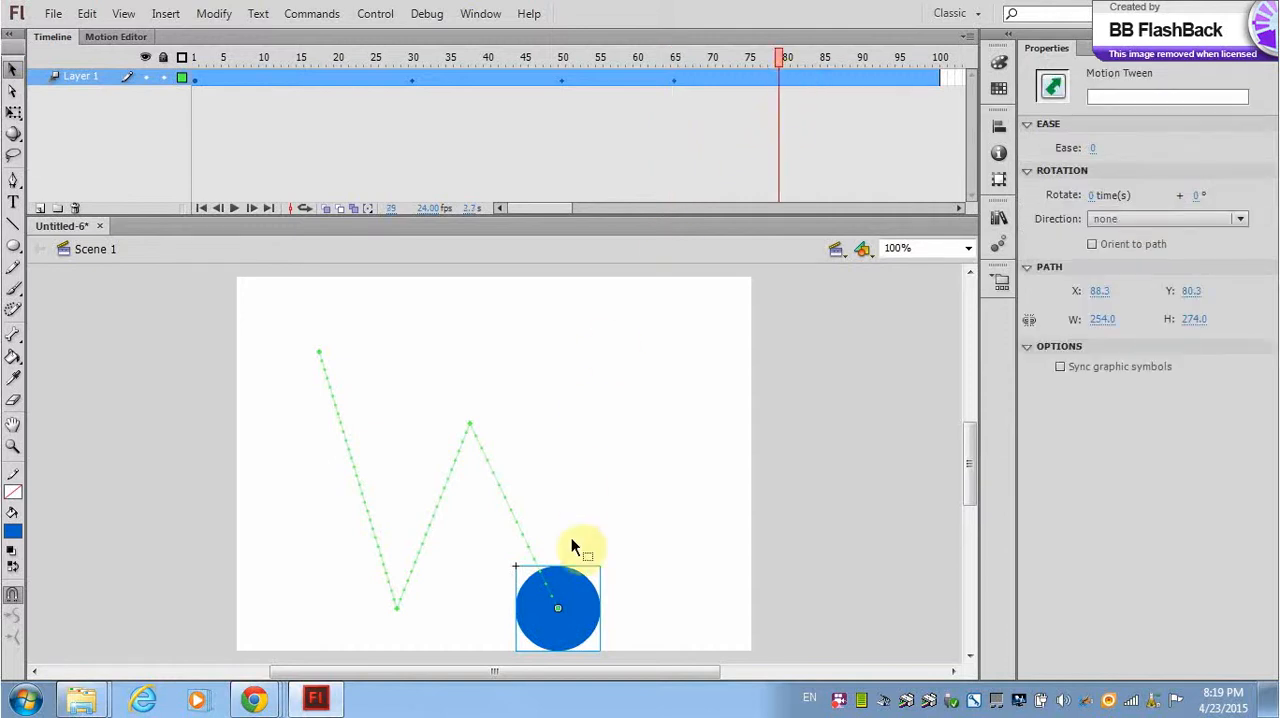
left_click_drag(572, 585, 641, 481)
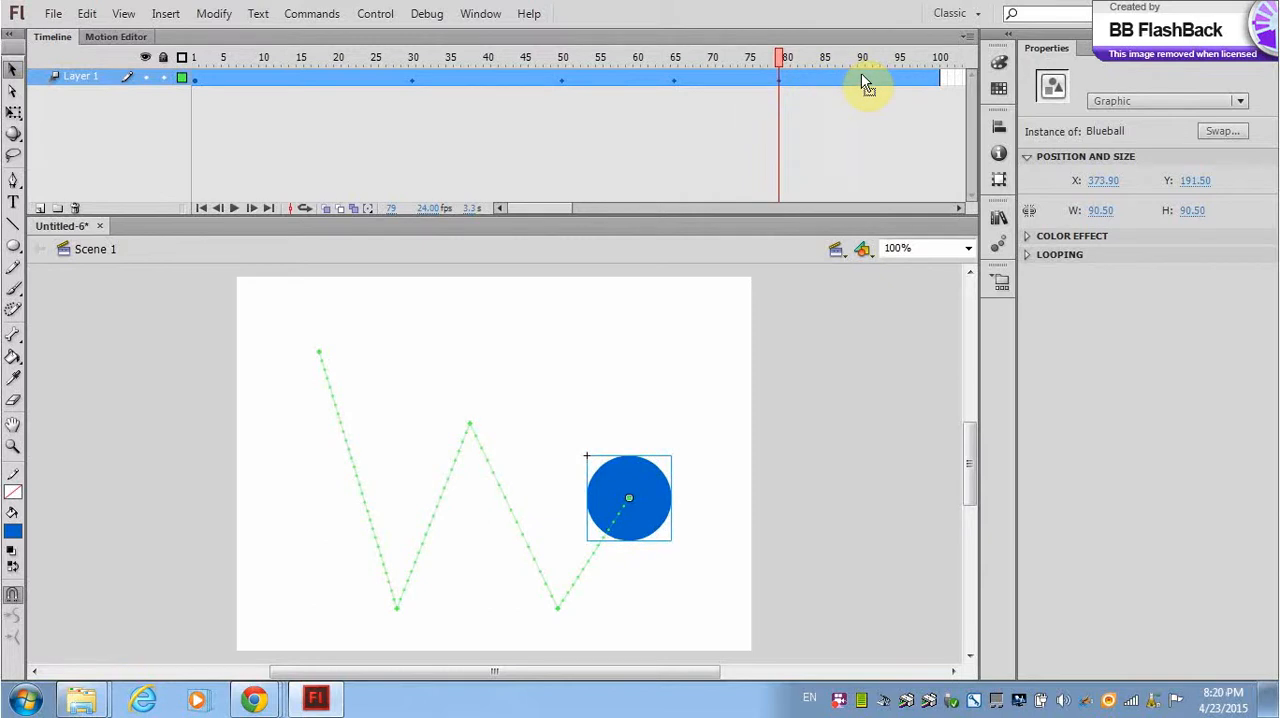
Move the ball to the stage's bottom edge at about X 454, Y 310 at frame 90 and play the animation.
left_click(864, 82)
left_click_drag(647, 506, 727, 610)
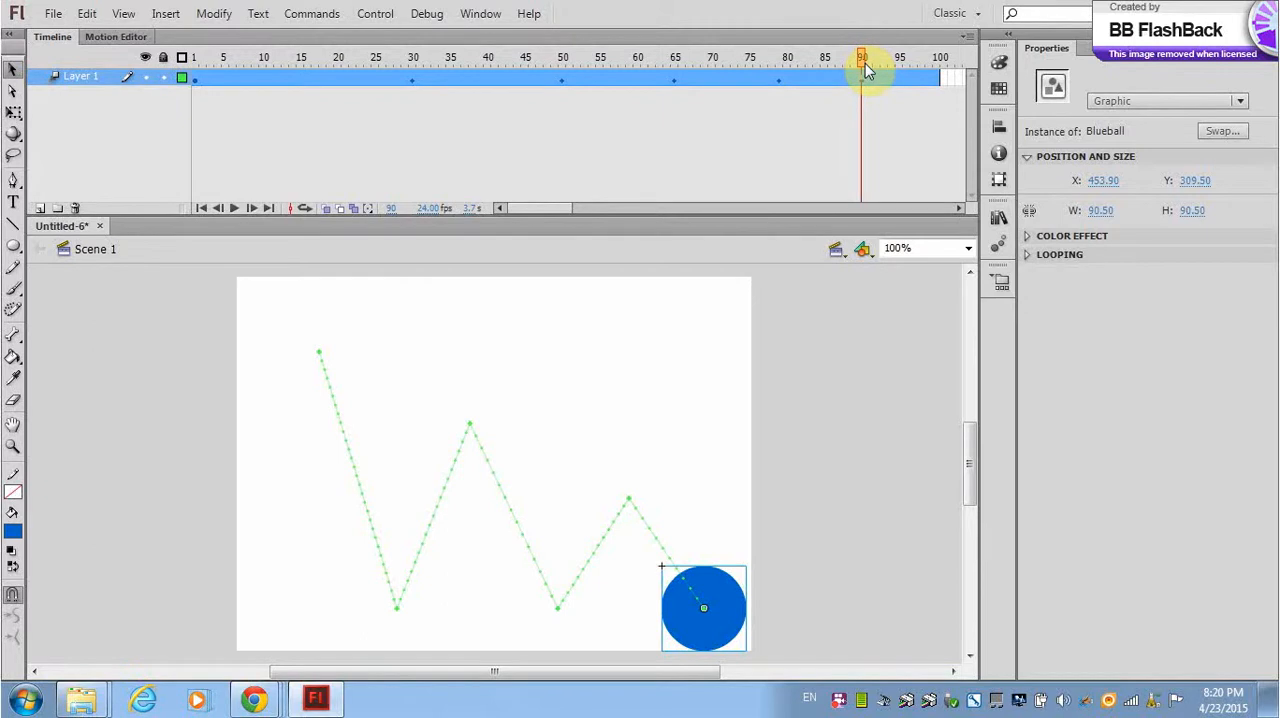
key("Return")
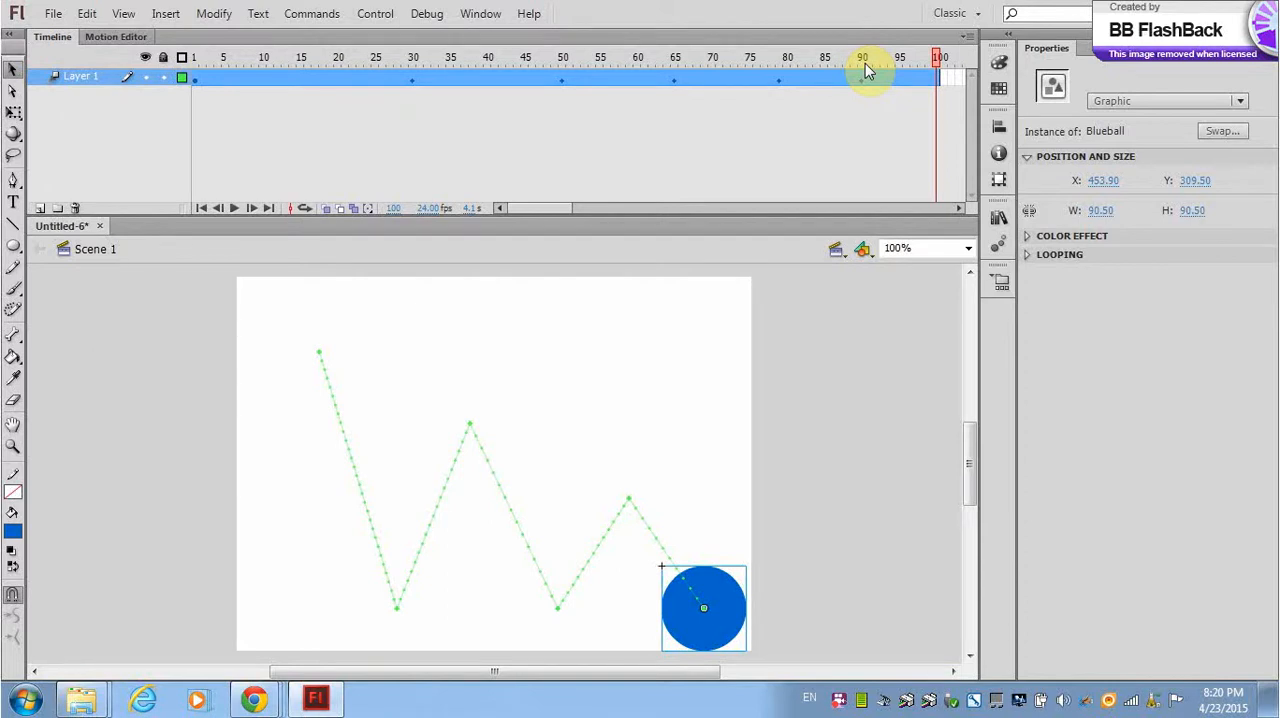
key("Return")
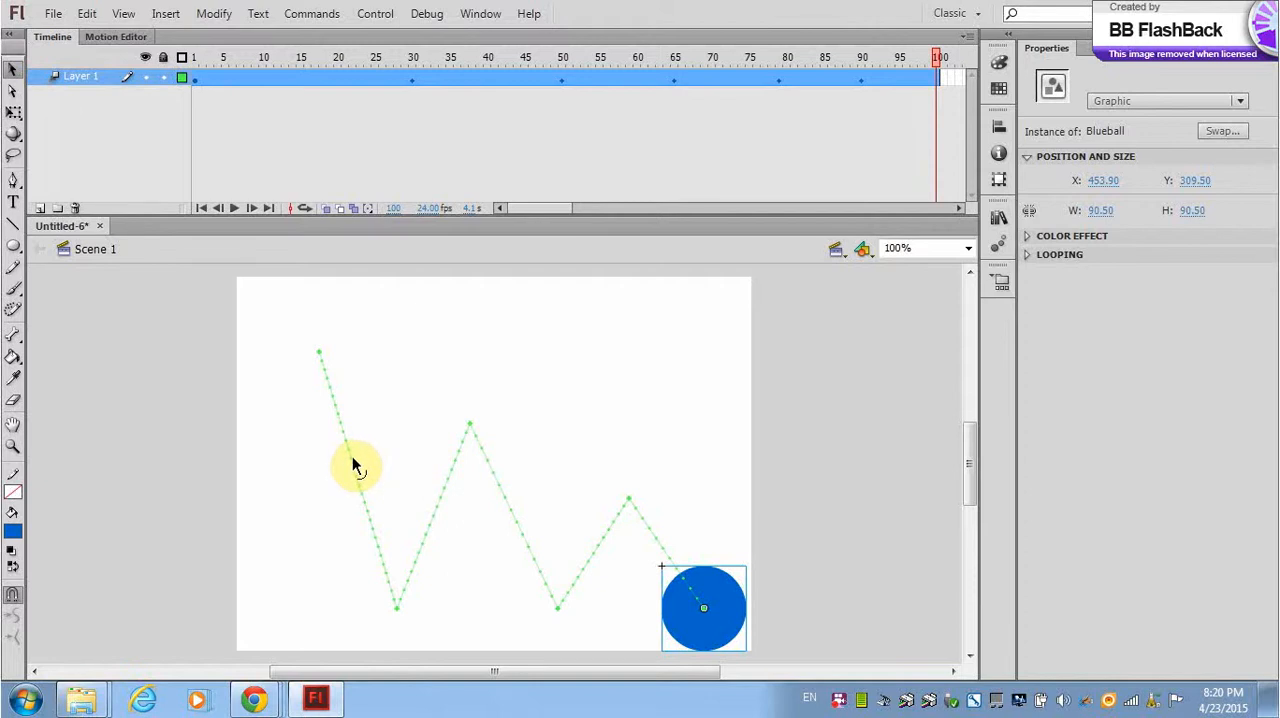
Bend the five straight segments of the ball's motion path outward into bounce arcs.
left_click_drag(351, 458, 381, 463)
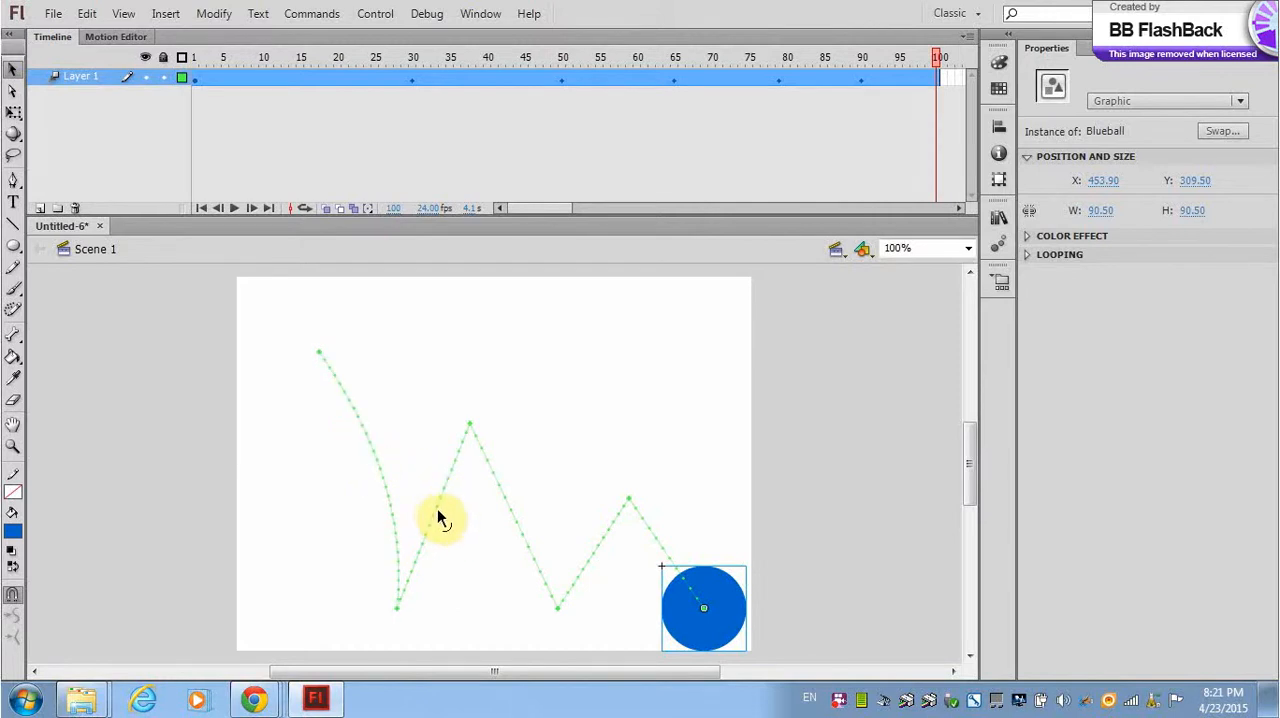
left_click_drag(437, 515, 423, 494)
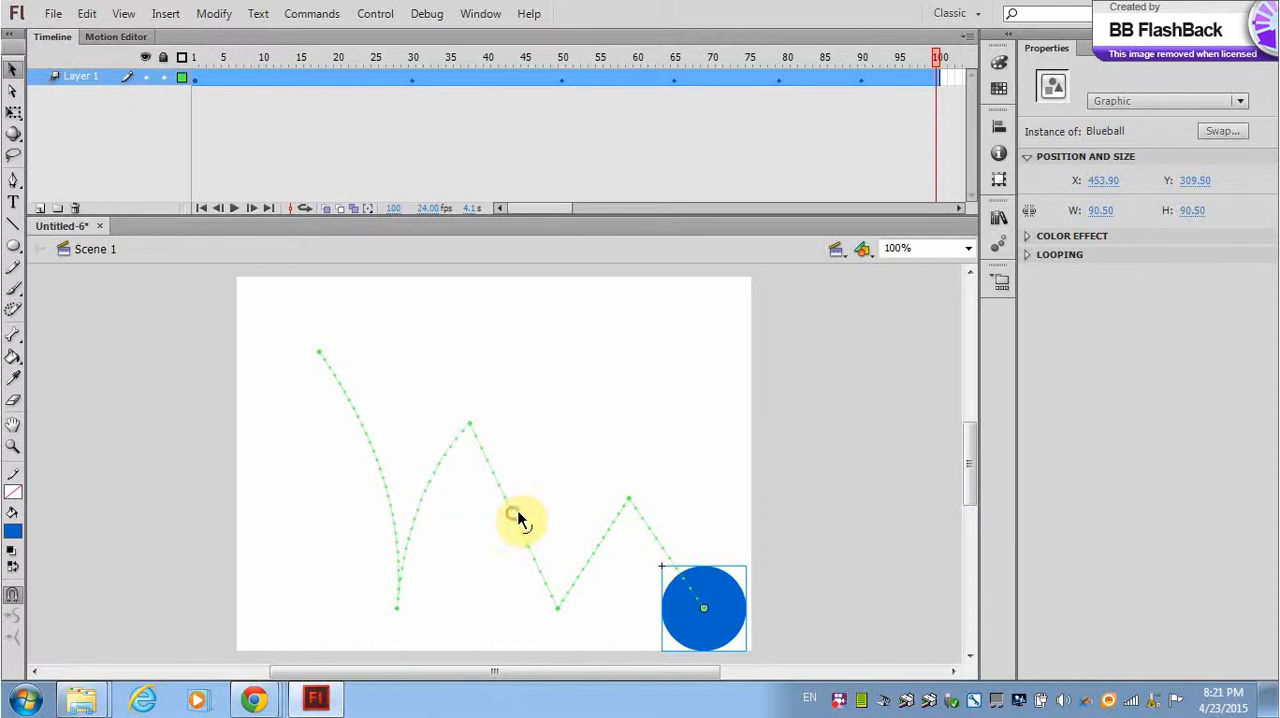
mouse_move(514, 517)
left_mouse_down()
mouse_move(538, 509)
mouse_move(537, 526)
left_mouse_up()
left_click_drag(600, 557, 581, 538)
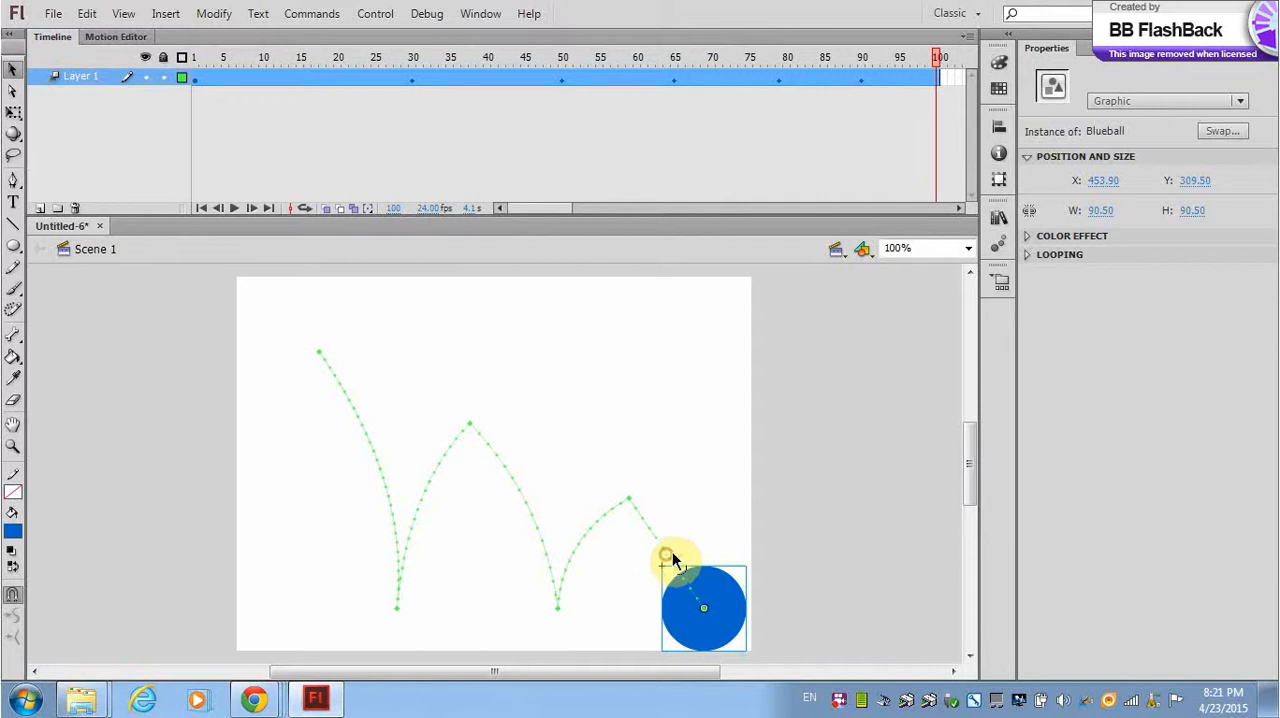
left_click_drag(671, 558, 687, 546)
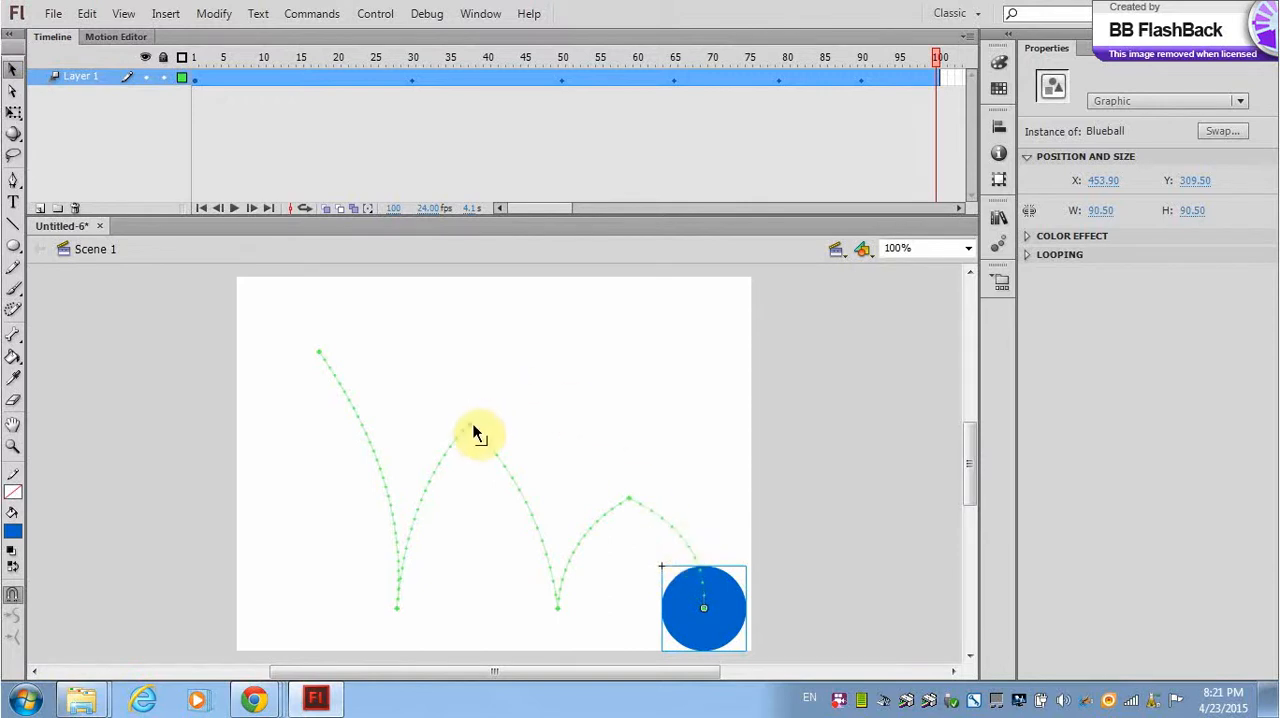
Lower the two bounce peaks of the motion path to round off the arcs, previewing the animation.
left_click_drag(472, 430, 475, 461)
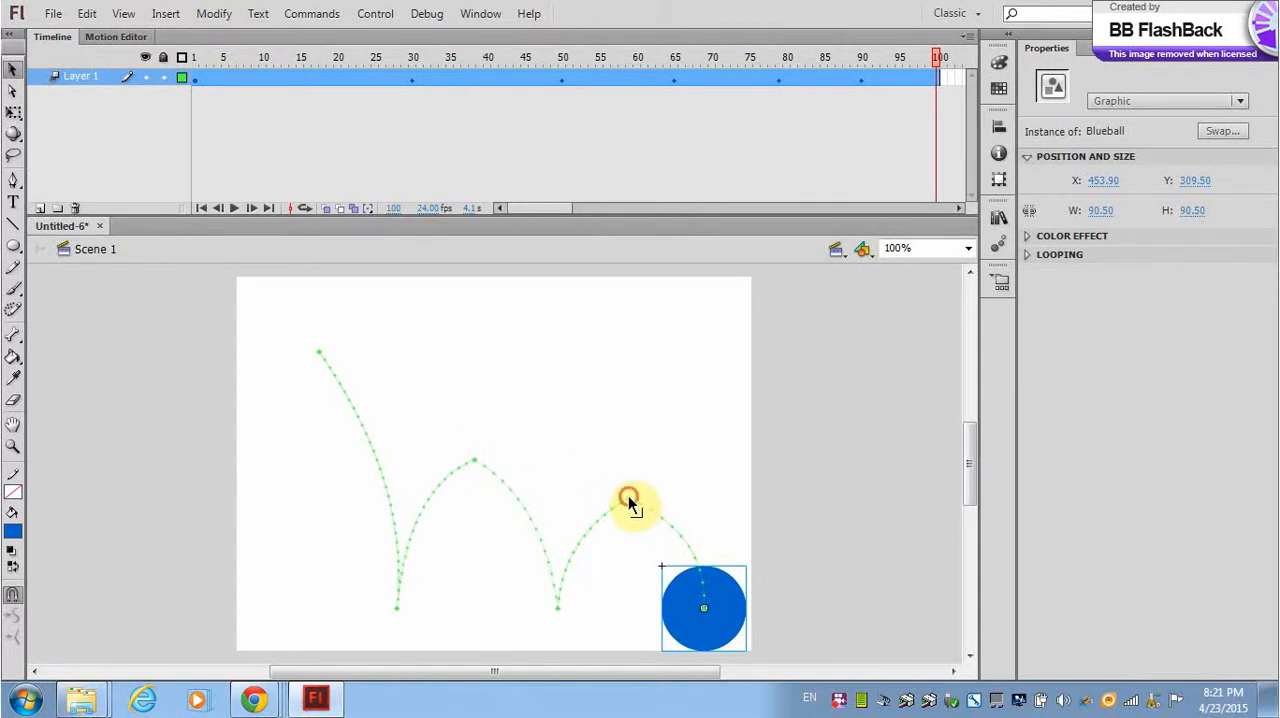
left_click_drag(628, 500, 634, 514)
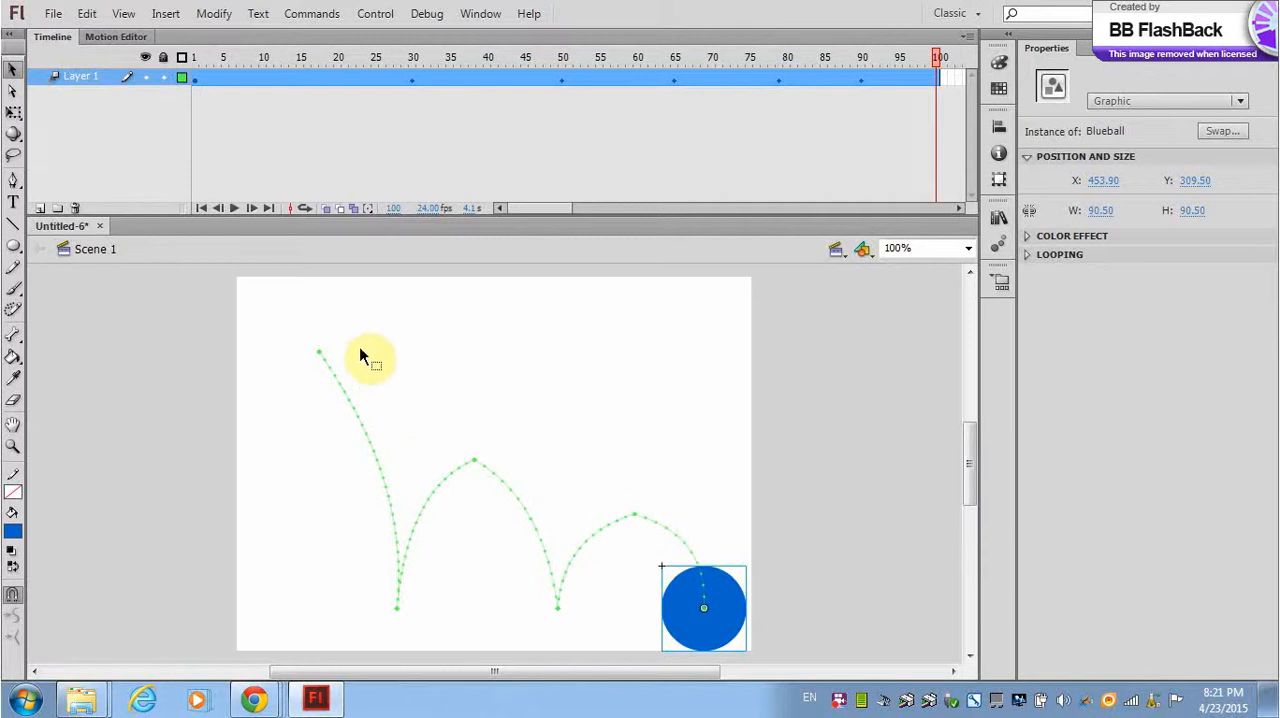
key("Return")
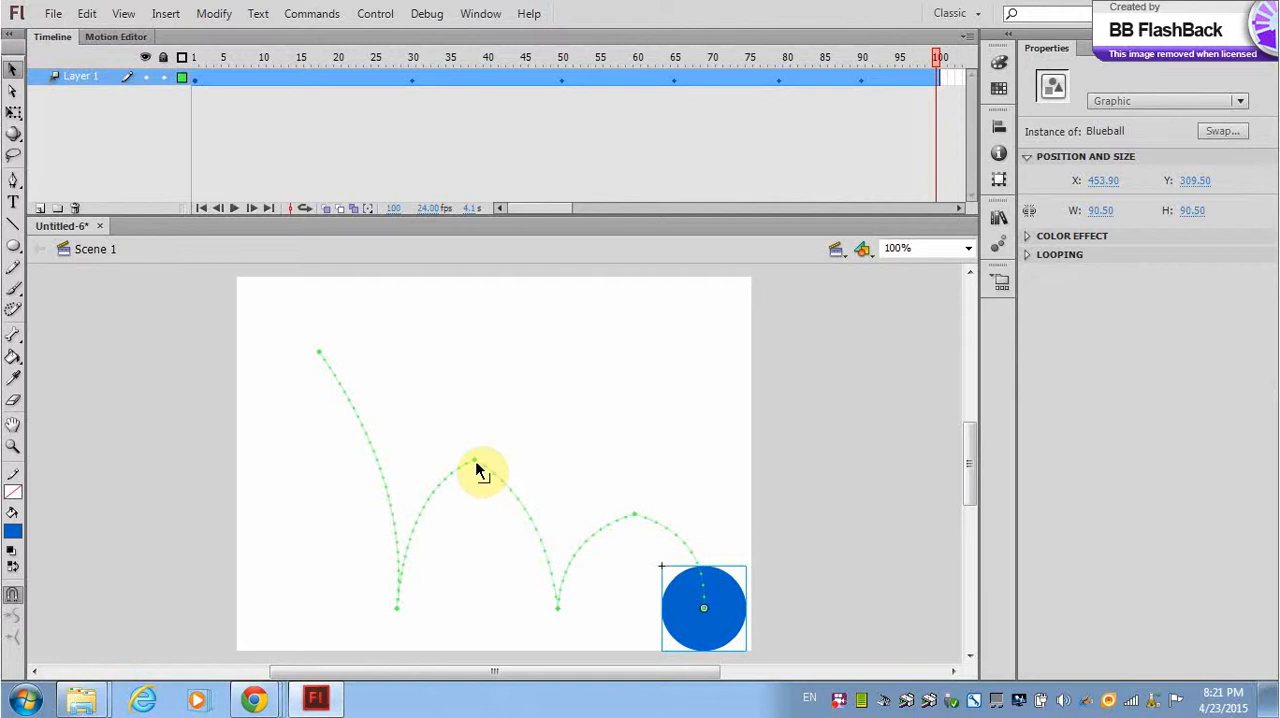
left_click_drag(476, 463, 480, 488)
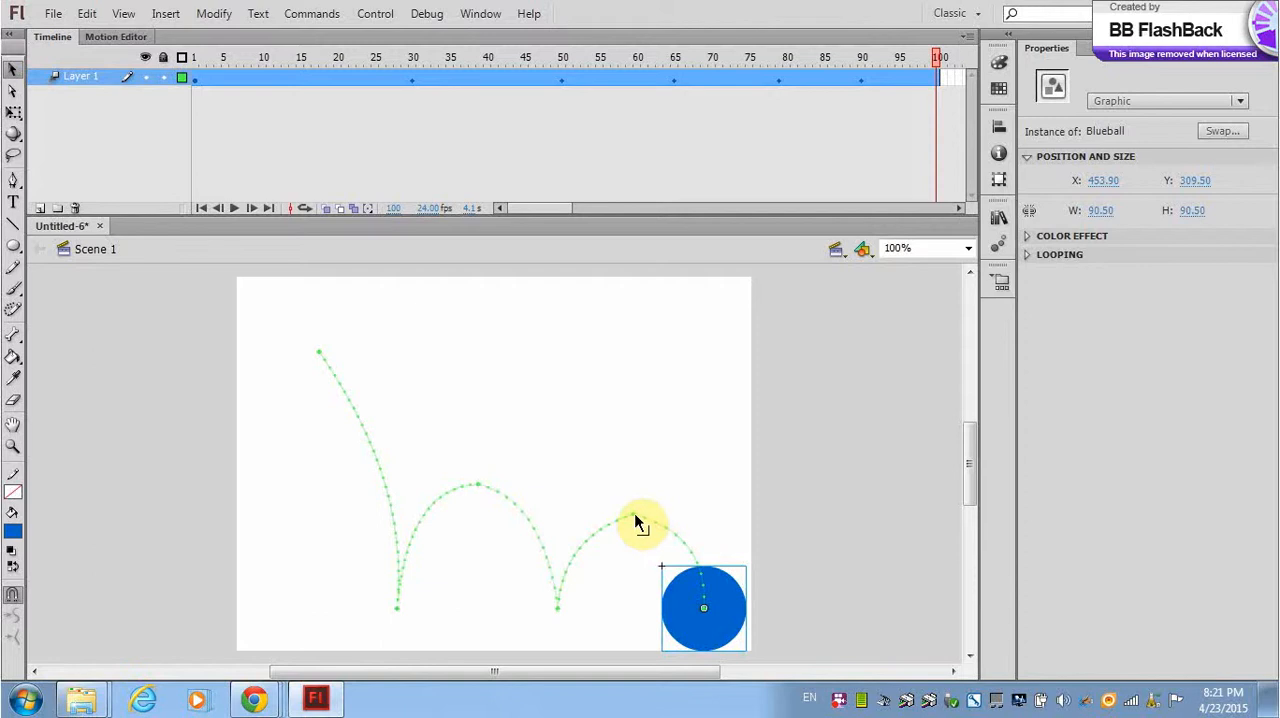
left_click_drag(634, 520, 640, 529)
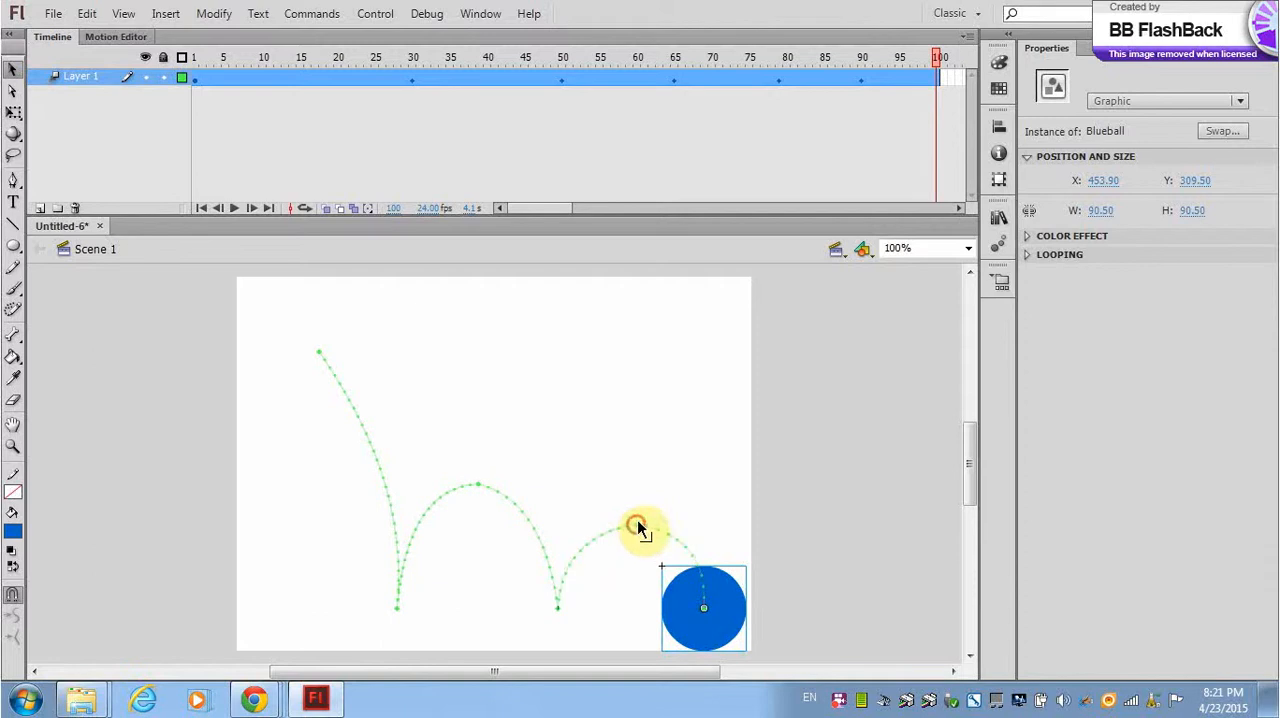
key("Return")
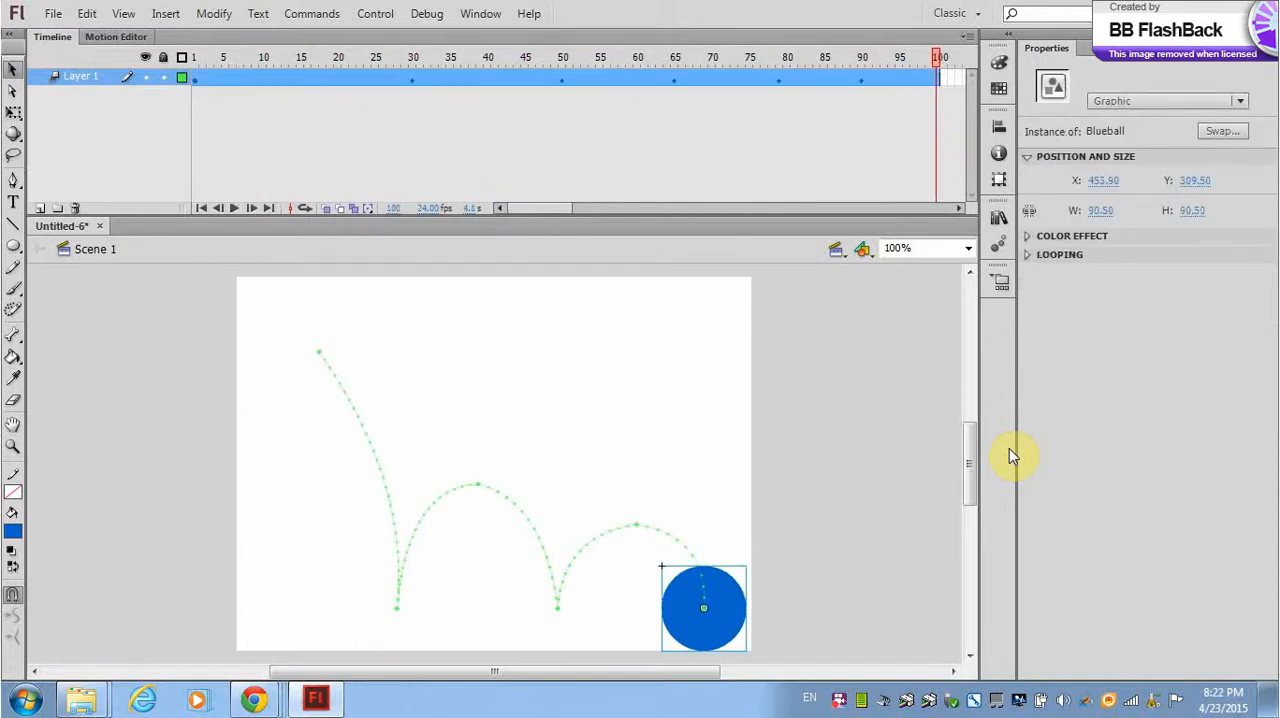
Save the document as "Motion Tween Bounching Ball.fla" in the Adobe Flash Professional CS6 folder, replacing the existing file.
left_click(54, 16)
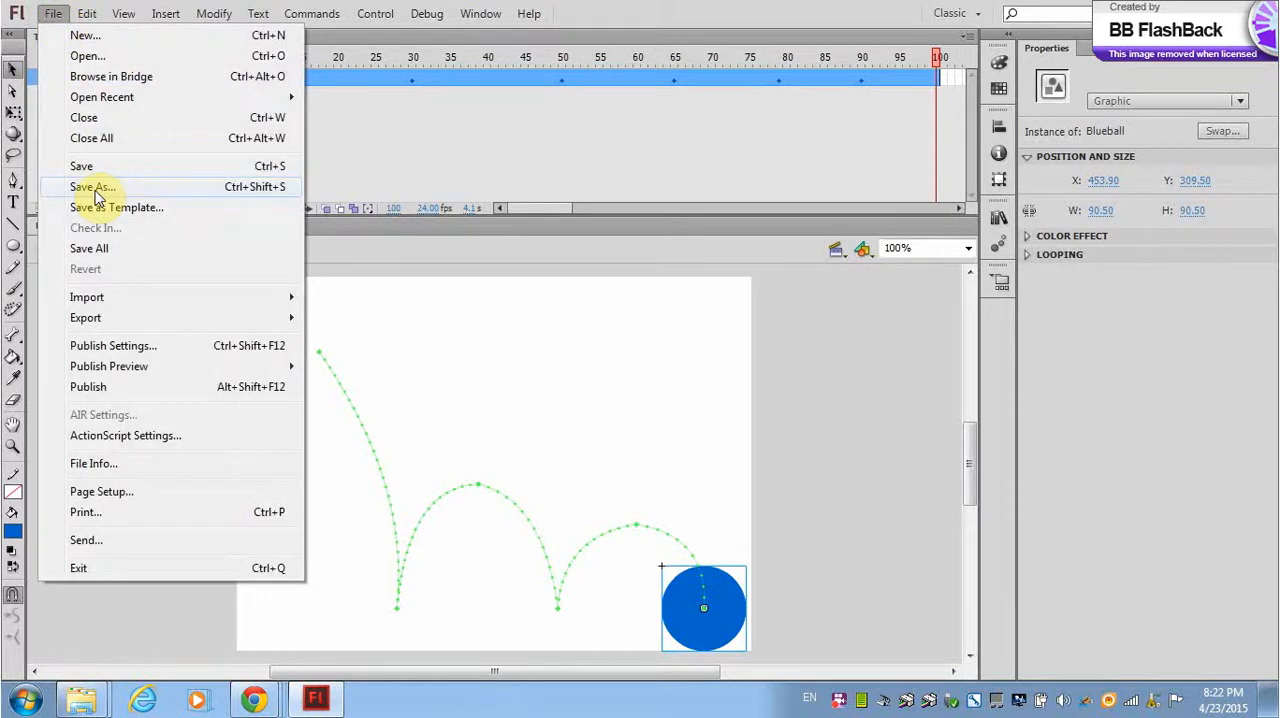
left_click(95, 189)
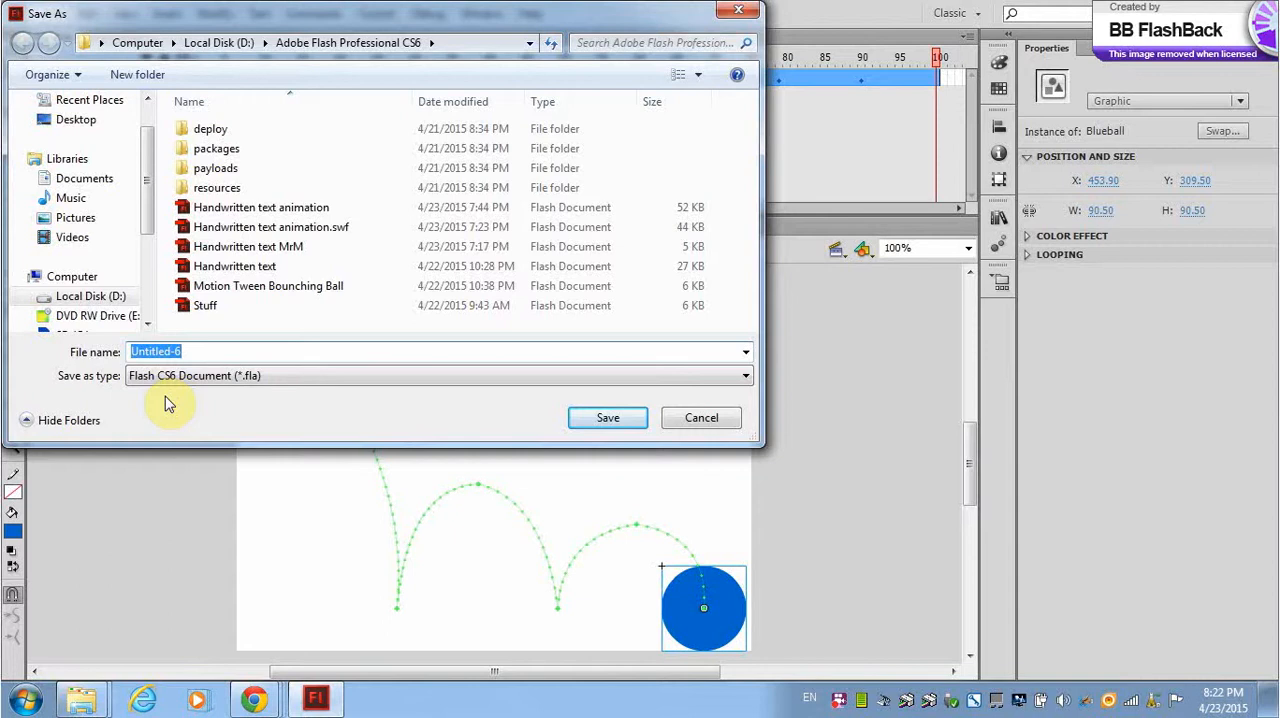
type("Mot")
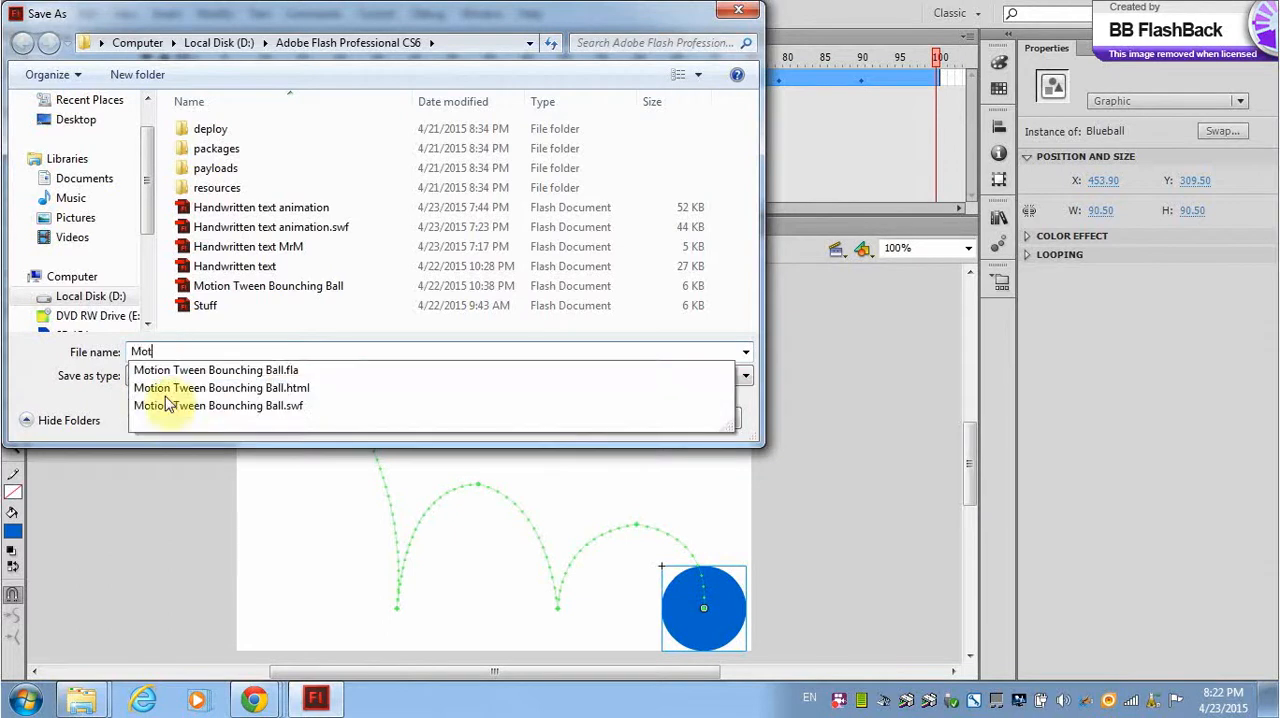
type("ion")
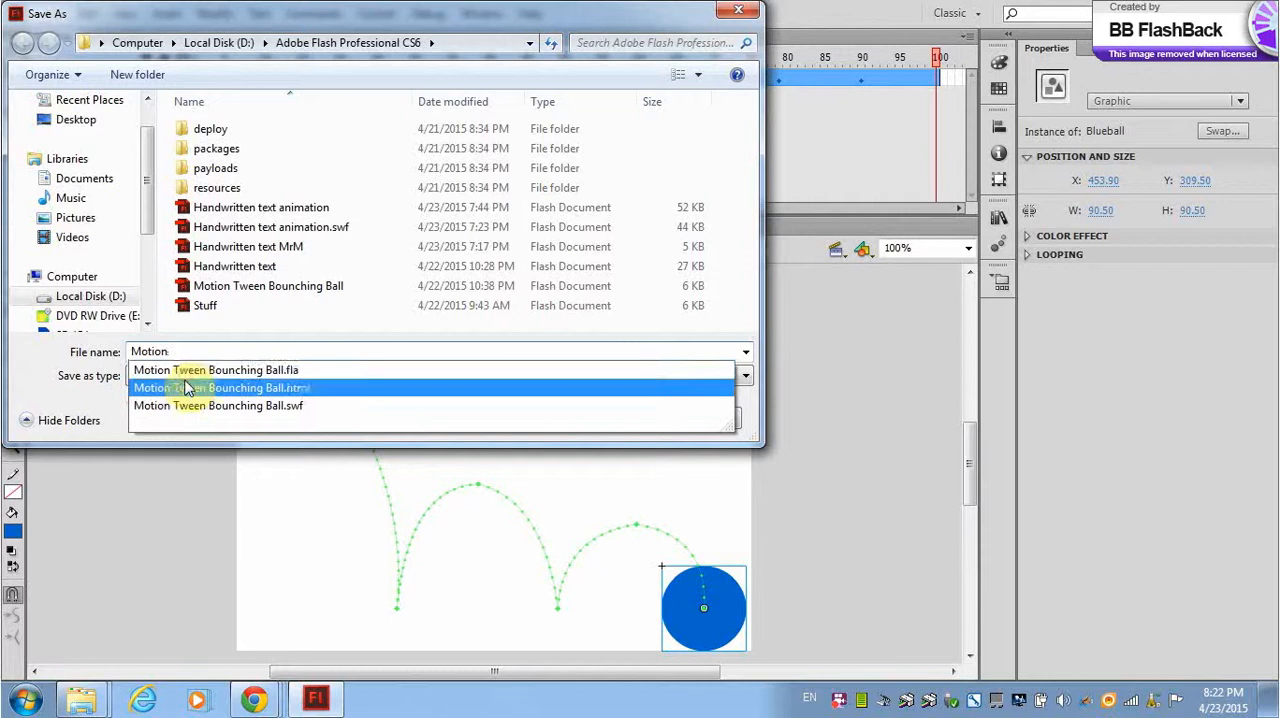
left_click(186, 376)
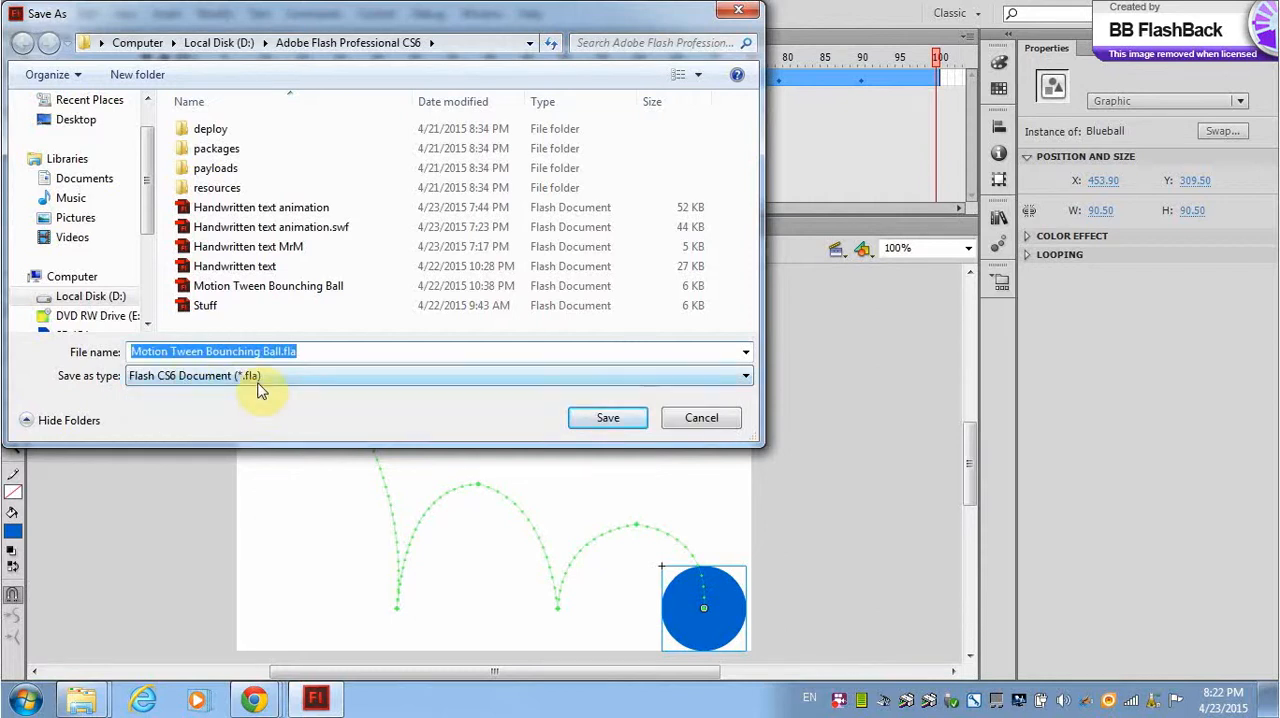
left_click(606, 420)
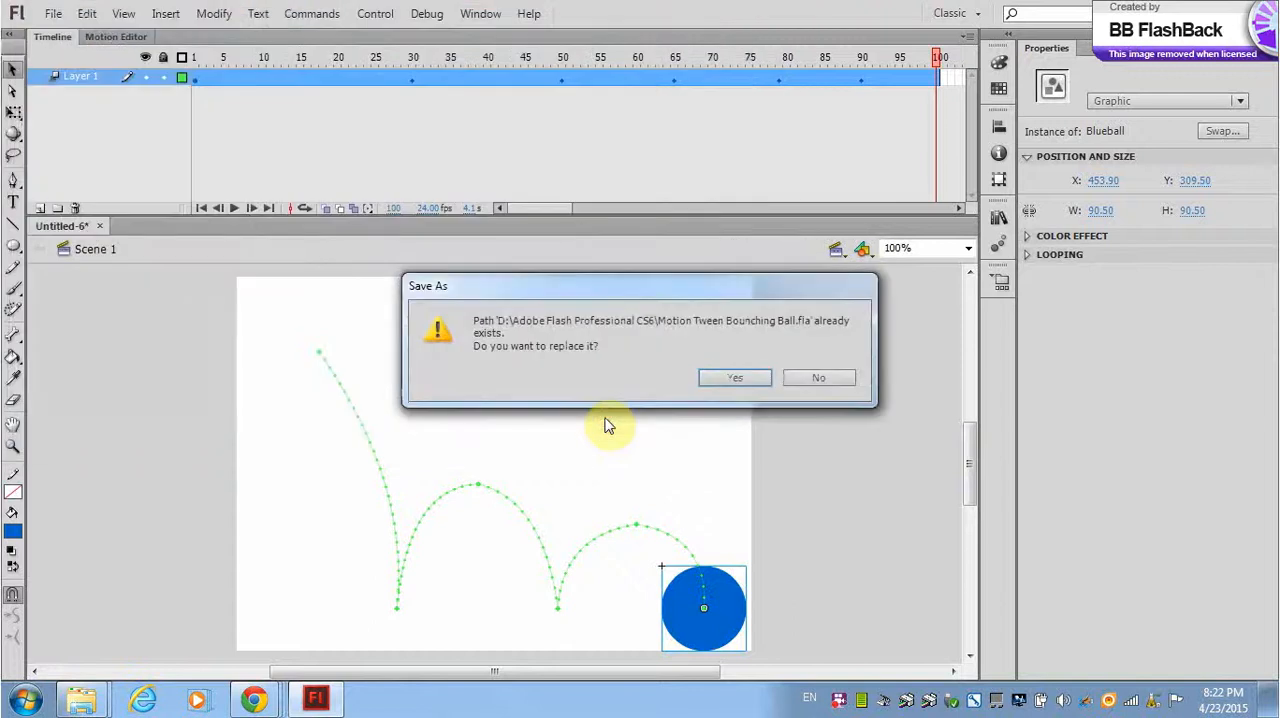
left_click(736, 379)
Turn off the HTML Wrapper output in the publish settings, leaving only Flash (.swf) selected, and publish the animation.
left_click(52, 13)
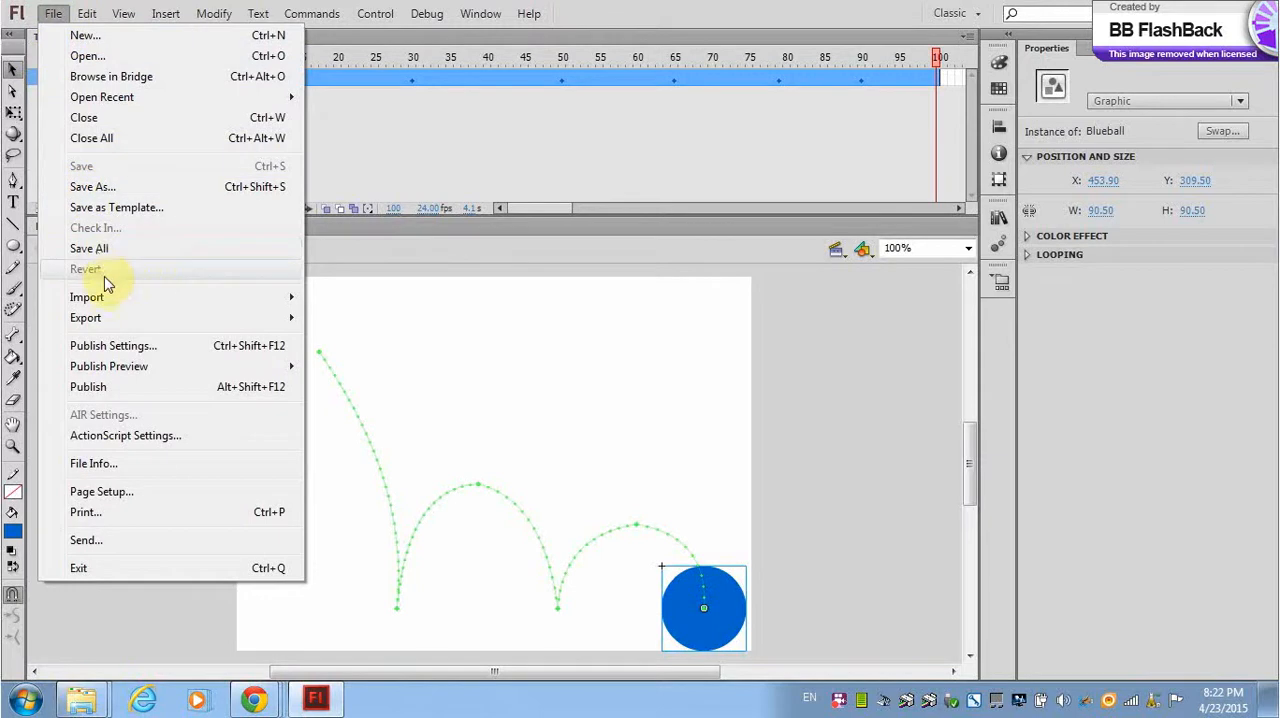
left_click(114, 346)
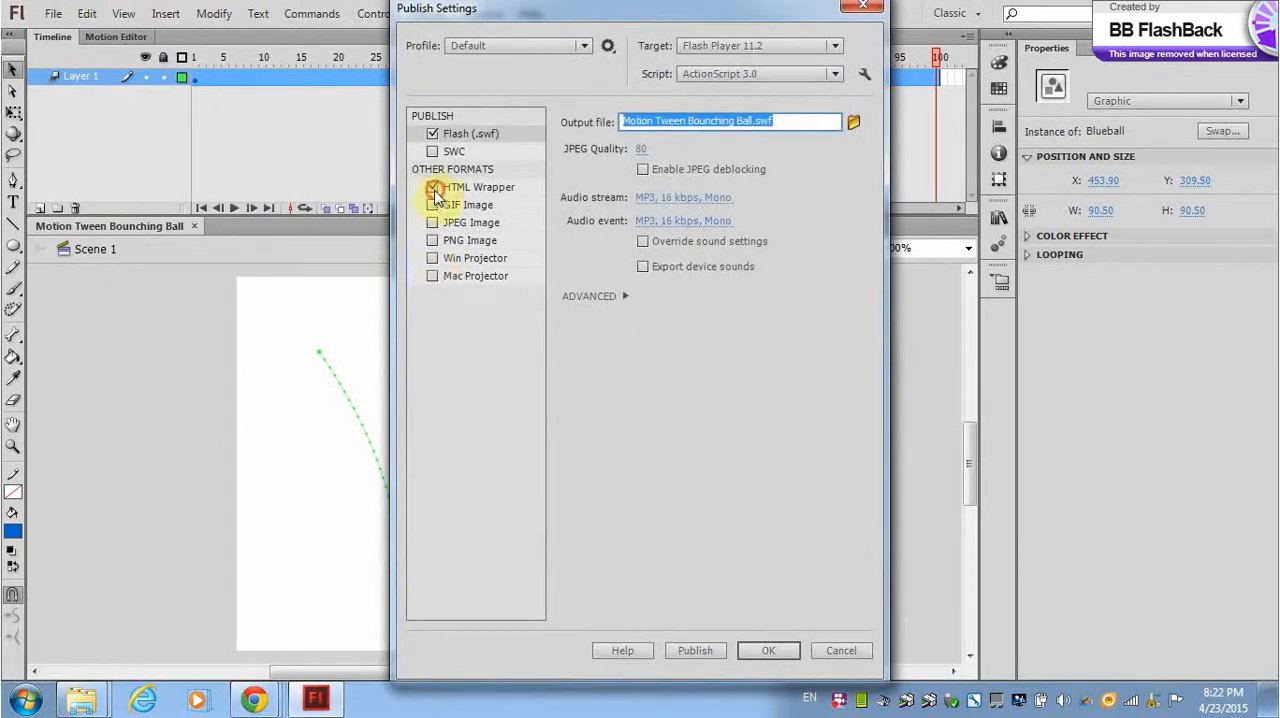
left_click(432, 188)
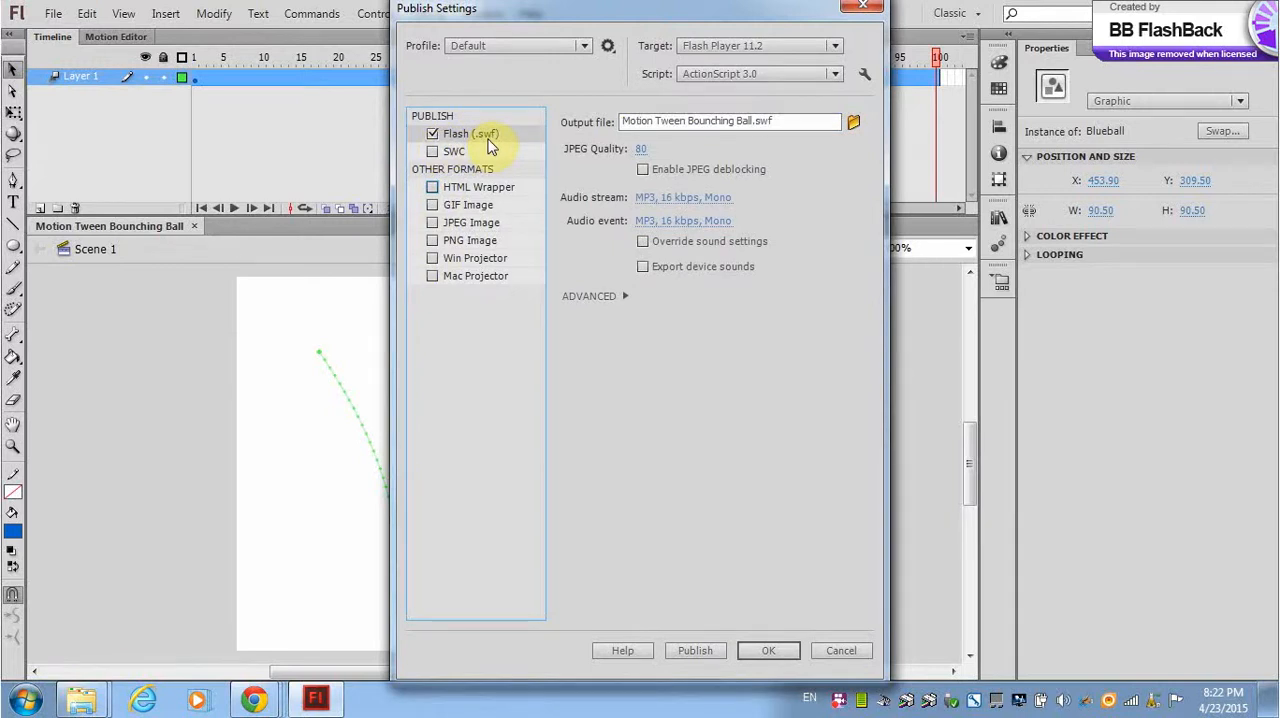
left_click(784, 650)
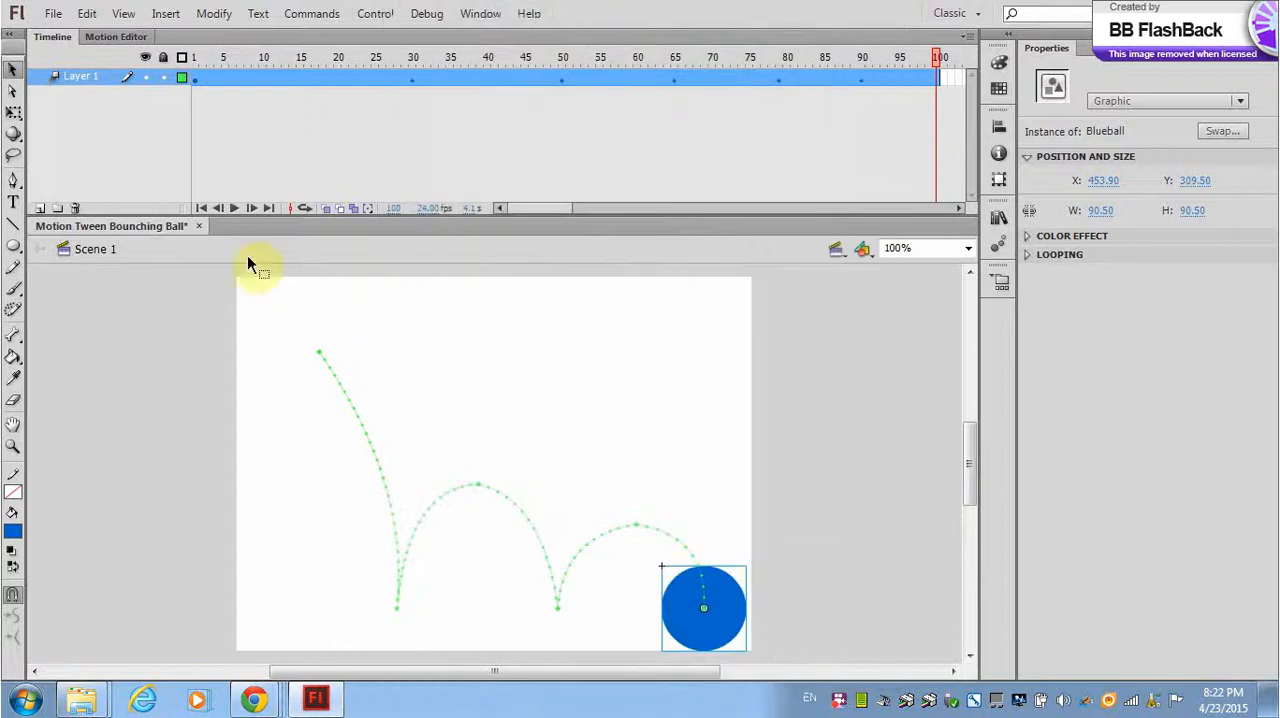
left_click(56, 17)
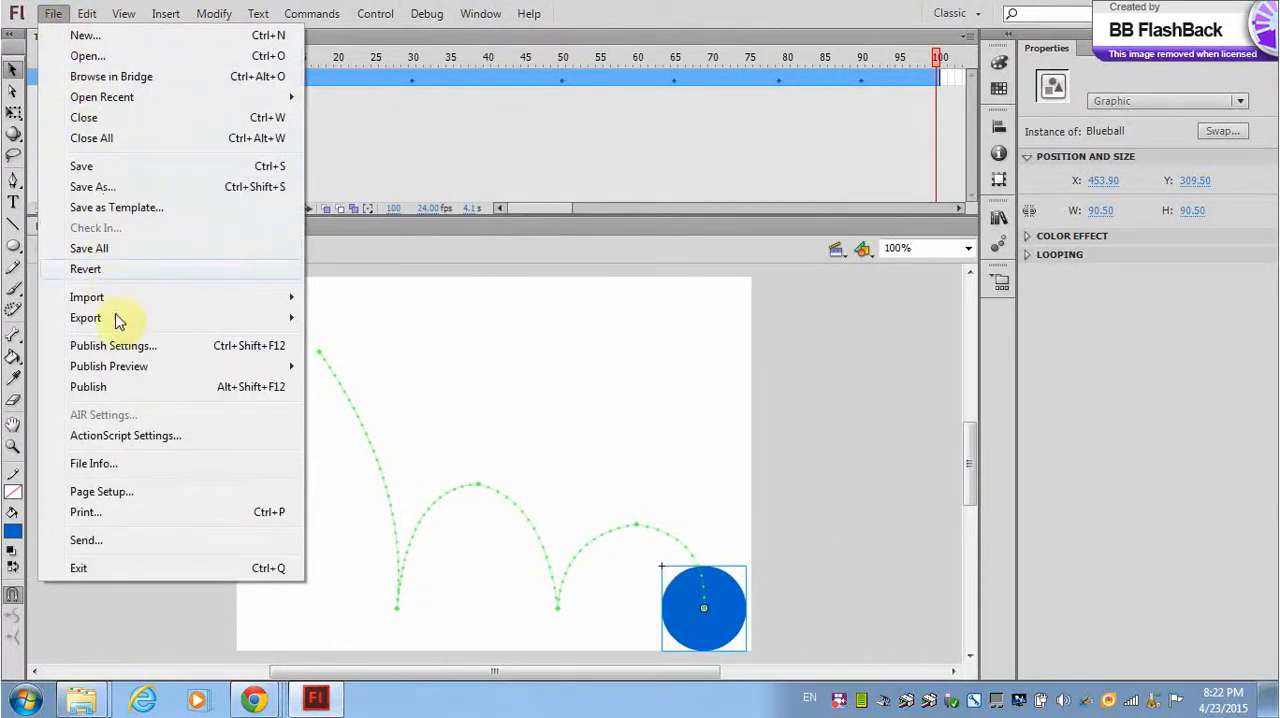
left_click(112, 390)
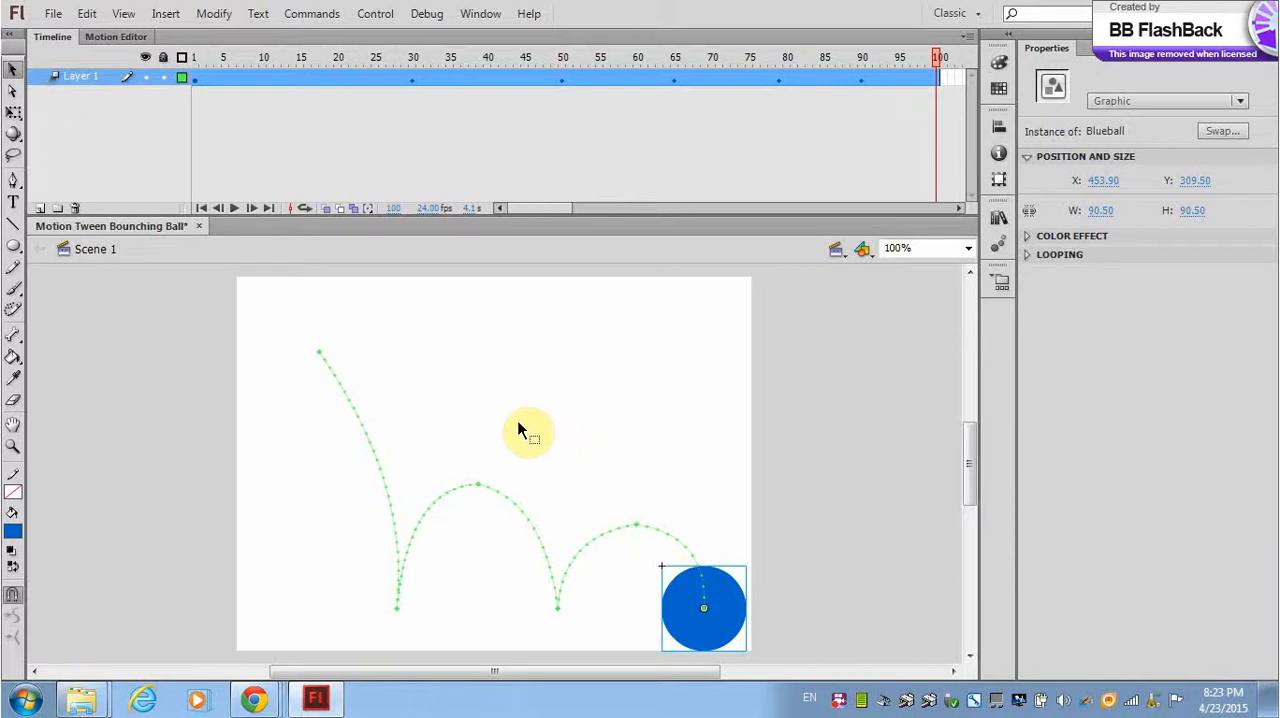
right_click(838, 703)
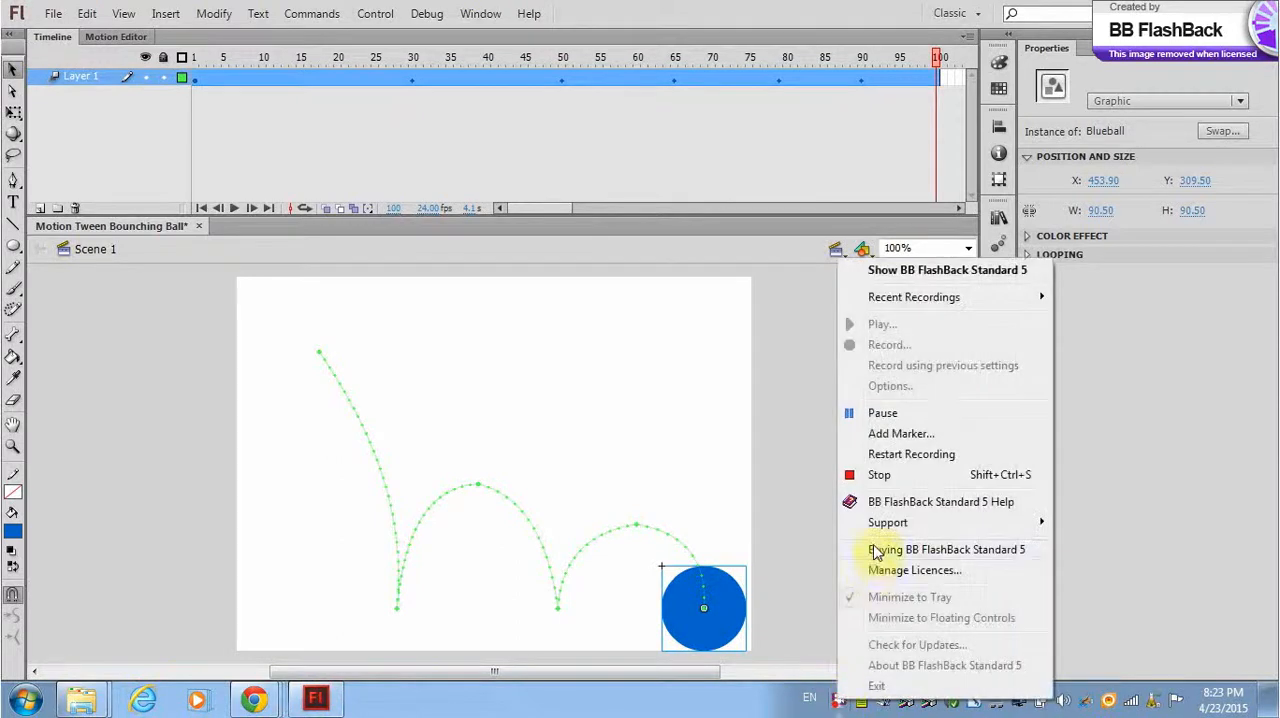